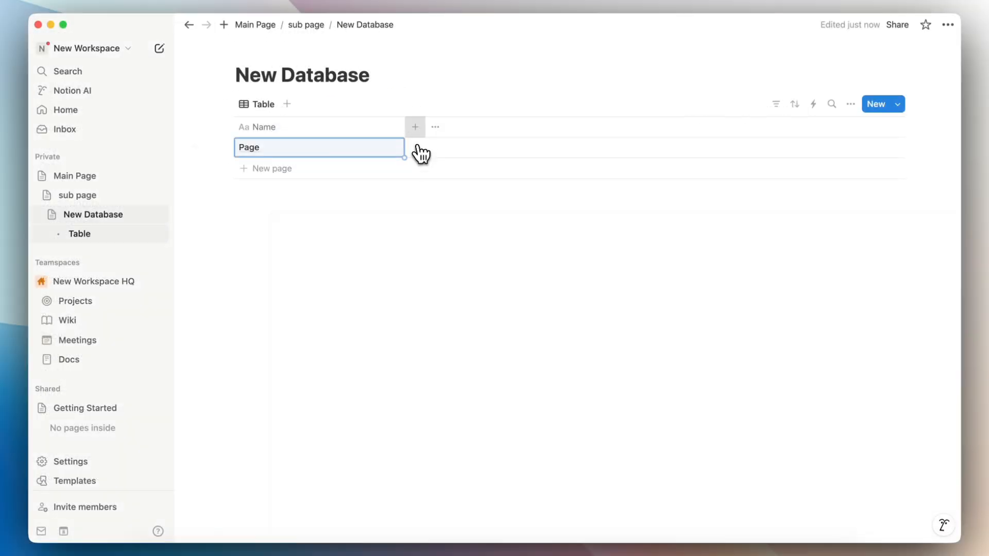
Step: Add a Date property to New Database 1 and insert a new empty row
click(415, 128)
text(date)
click(752, 178)
click(656, 223)
click(341, 175)
key(Escape)
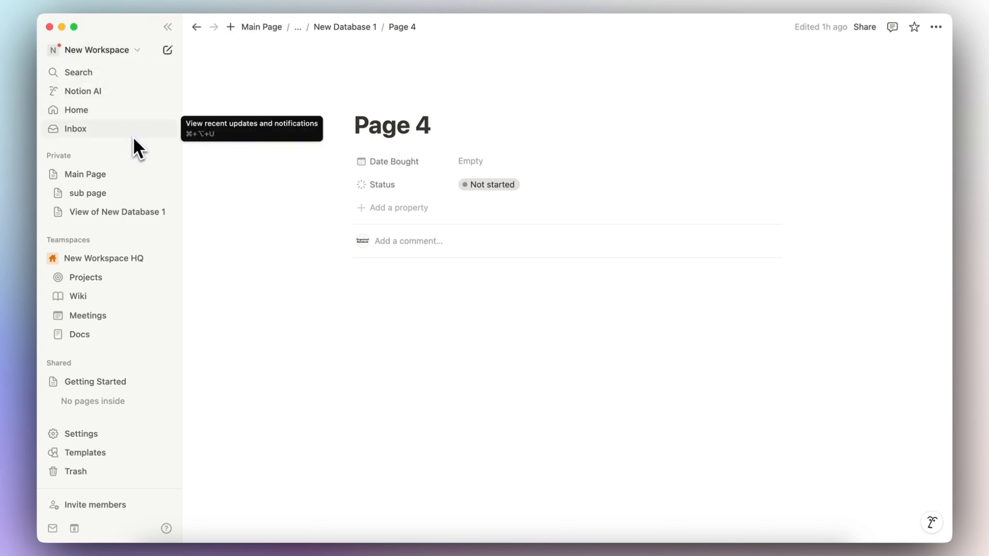
click(106, 438)
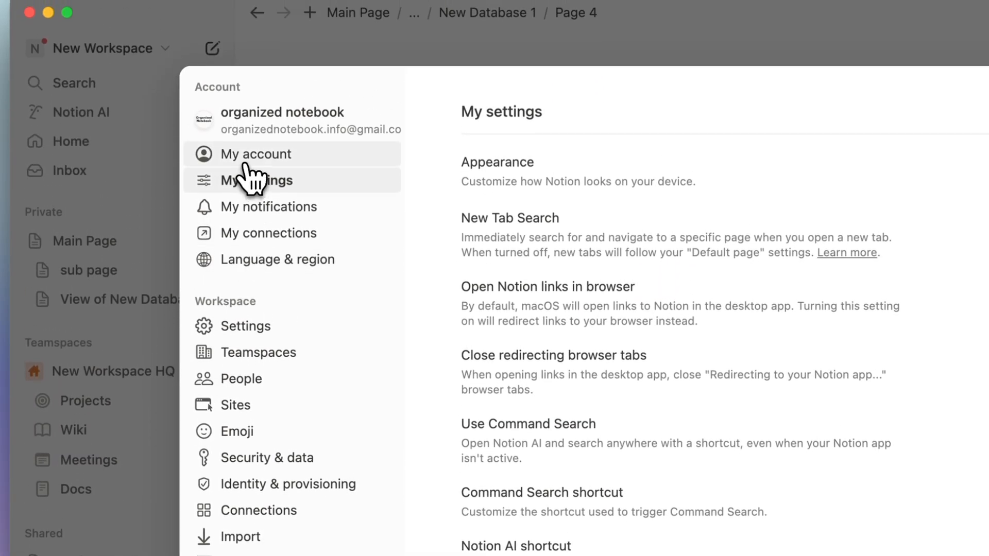
click(245, 157)
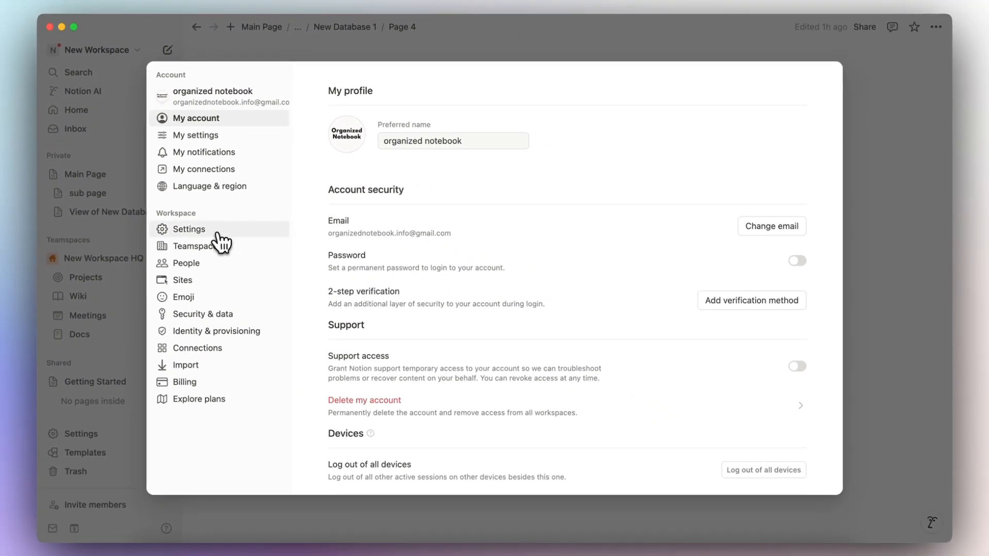
click(198, 238)
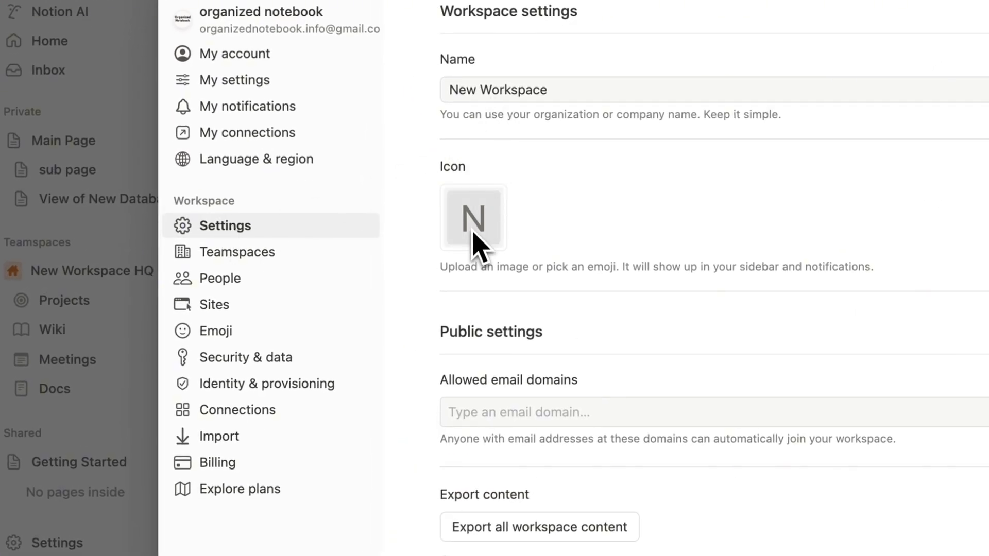
click(330, 278)
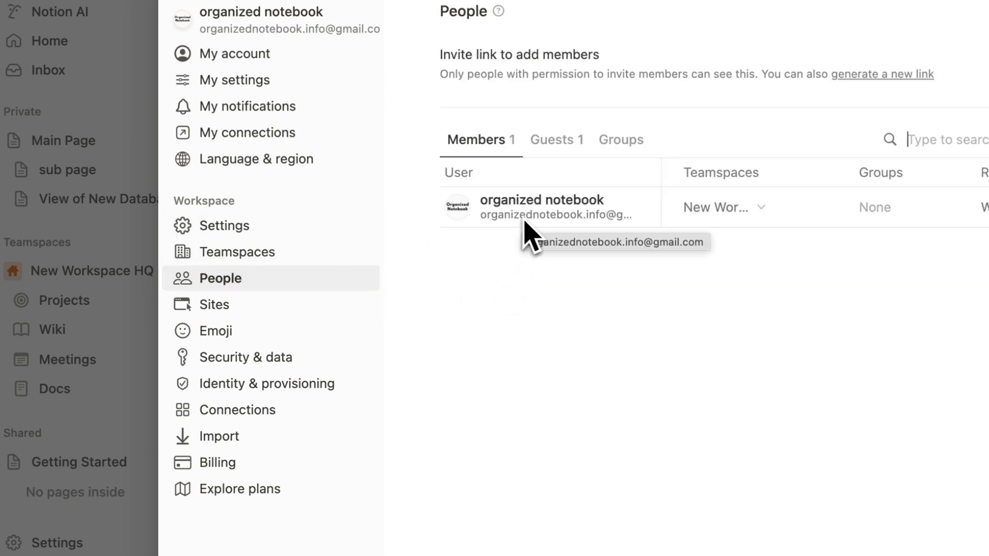
click(282, 464)
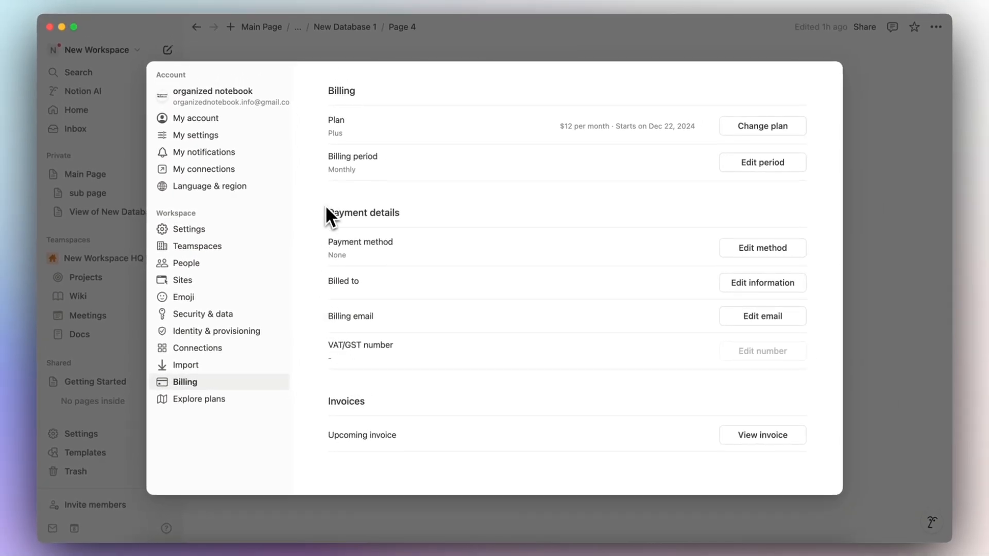
click(311, 53)
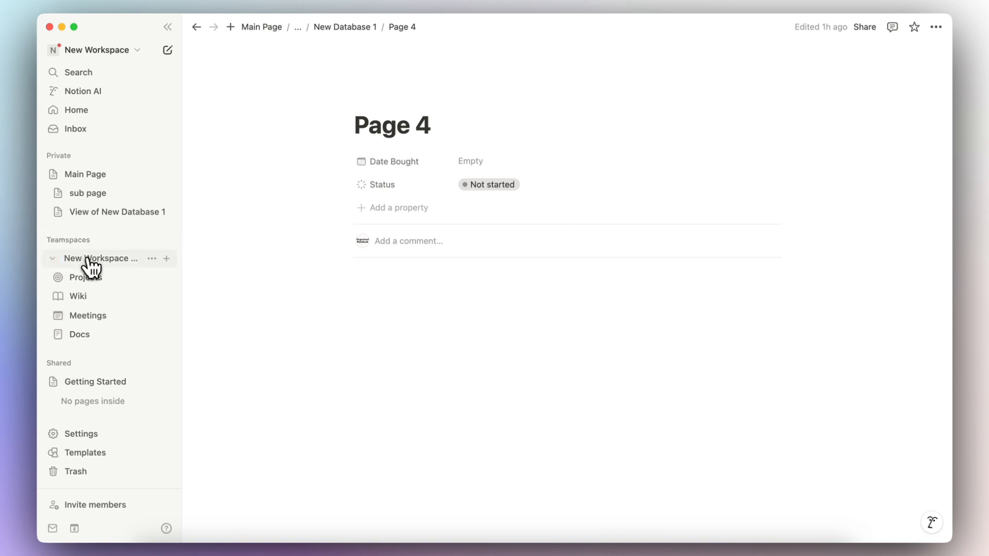
Step: Create a 'Marketing' teamspace with Open permissions, skip invitations, and open its home page
click(89, 260)
click(89, 259)
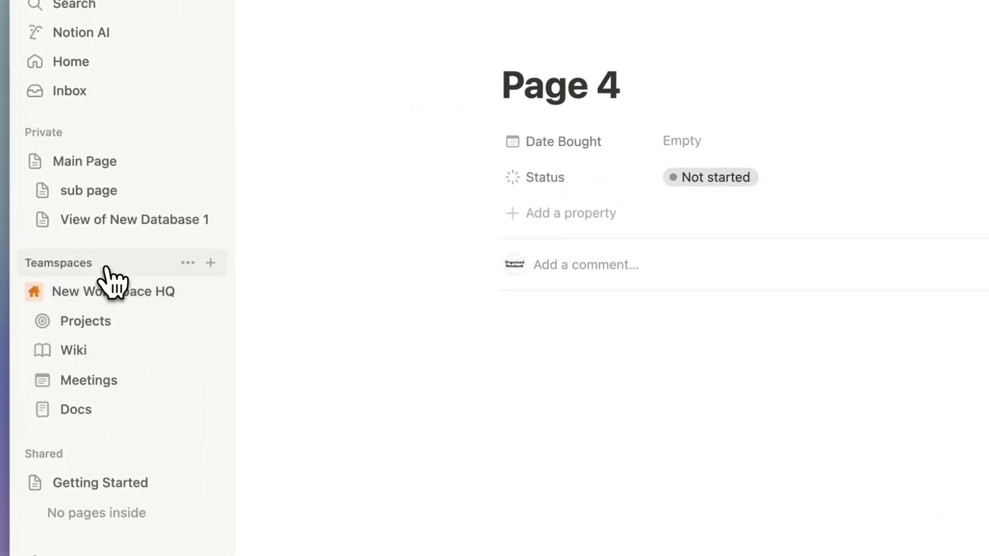
click(211, 263)
text(Marketing)
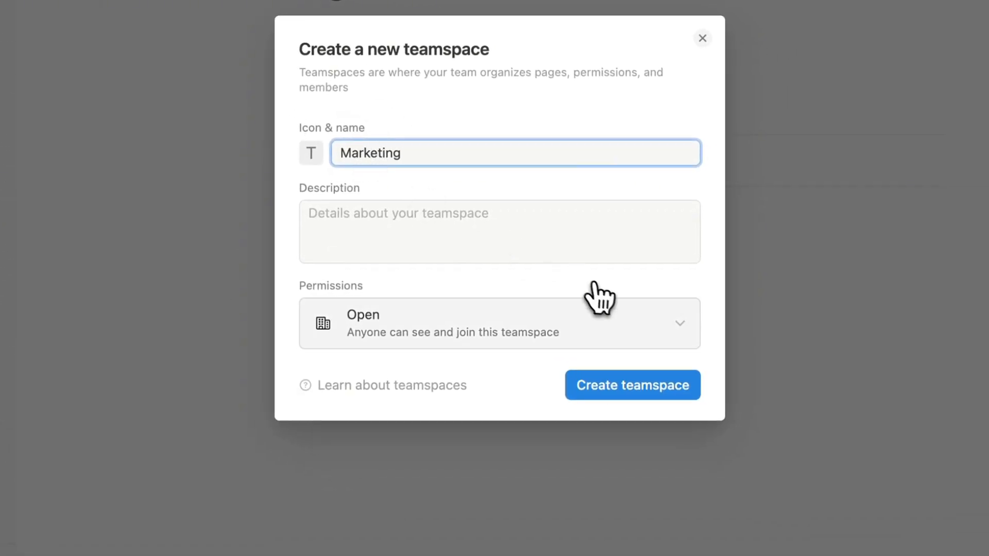
click(657, 330)
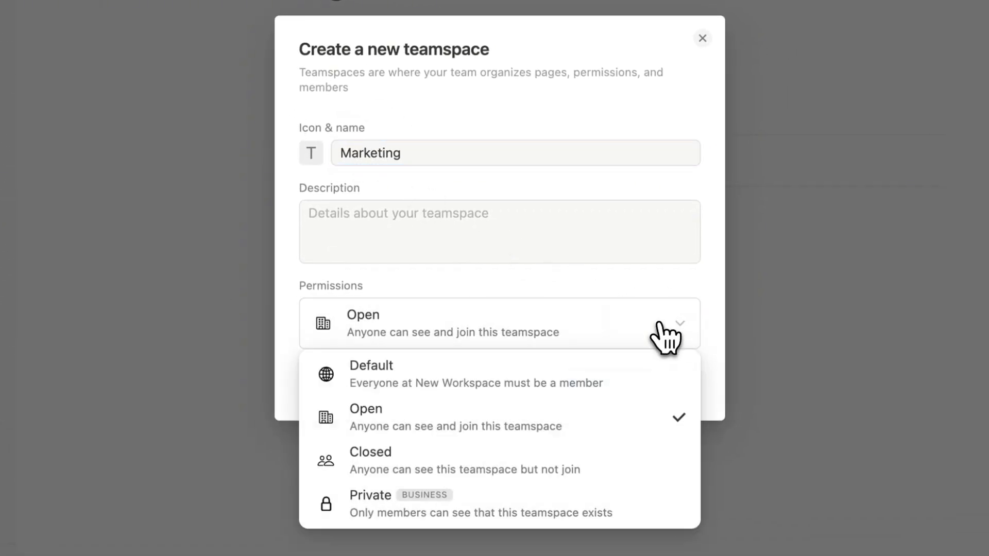
click(618, 260)
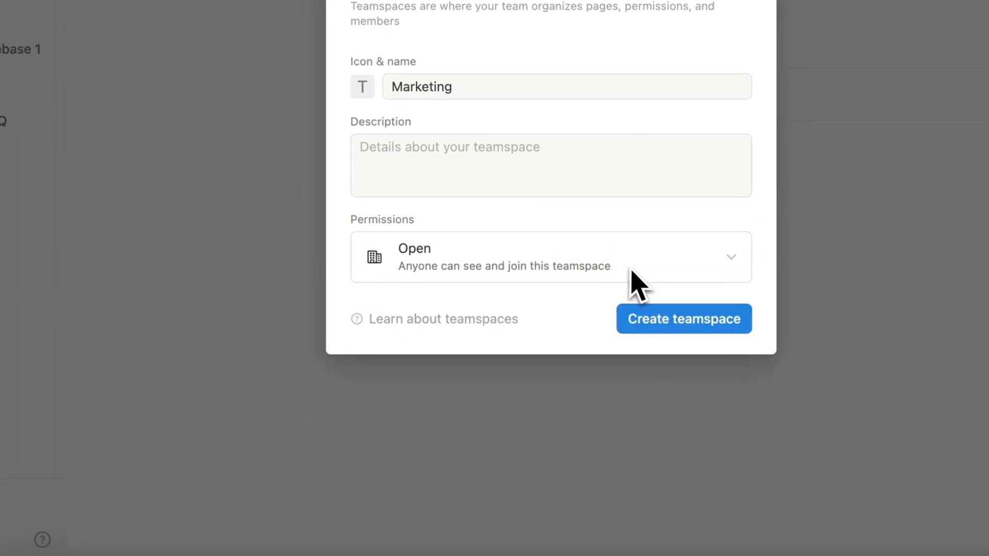
click(670, 324)
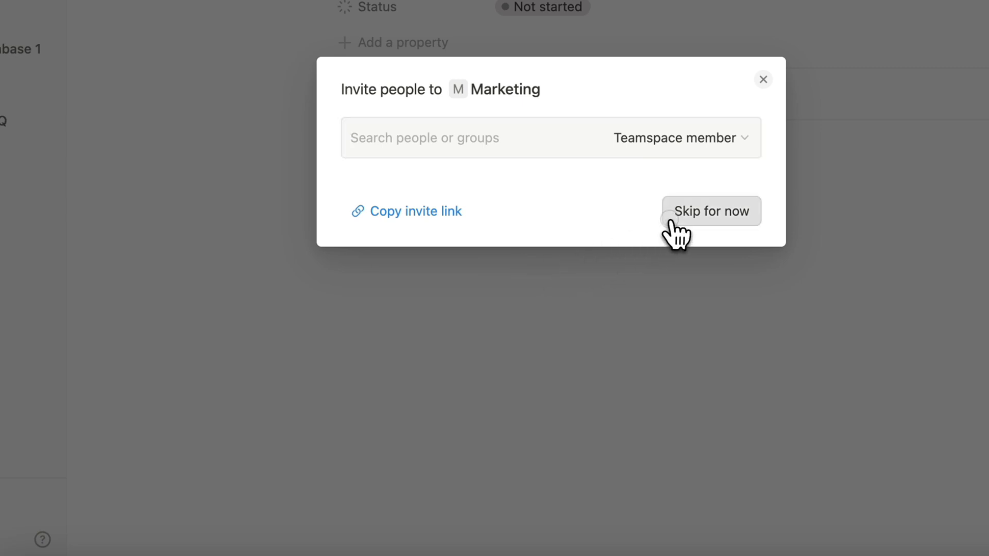
click(667, 223)
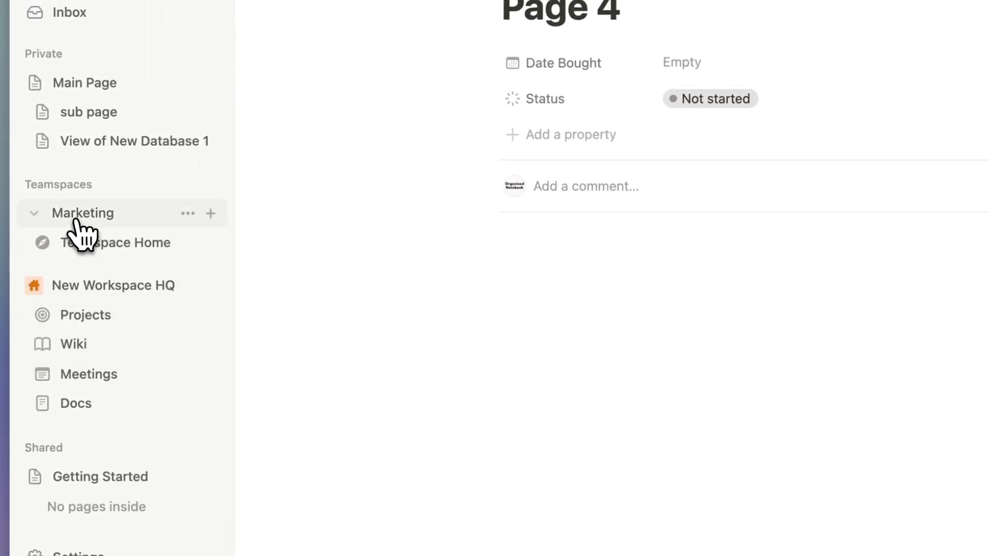
click(87, 252)
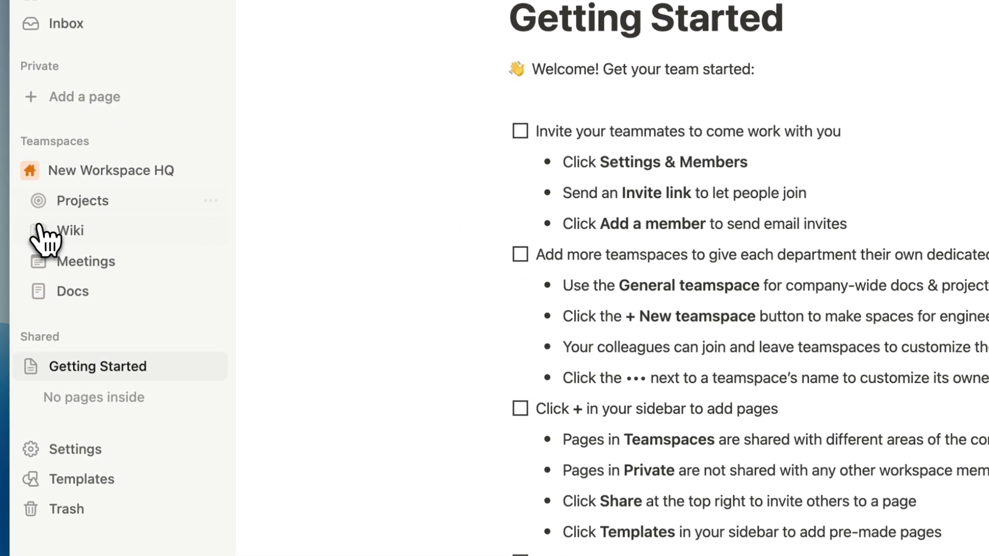
Step: Expand and collapse the Meetings and Docs sidebar sections, then open the Meetings calendar
click(37, 261)
click(37, 437)
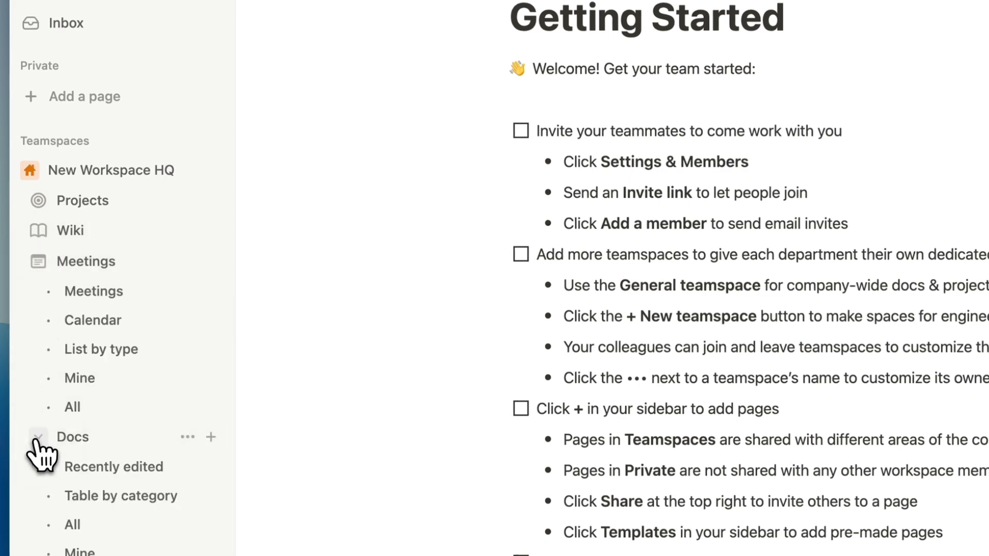
click(37, 437)
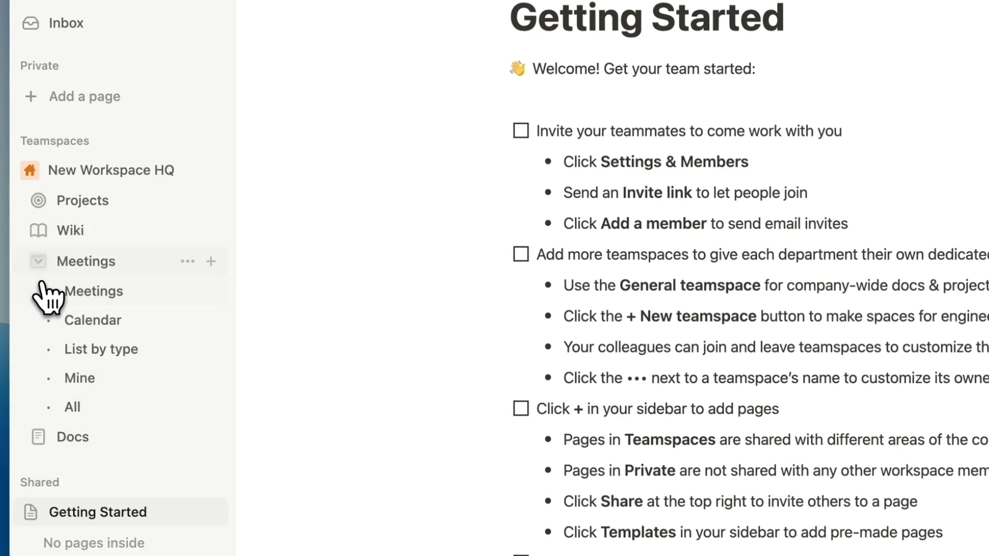
click(38, 262)
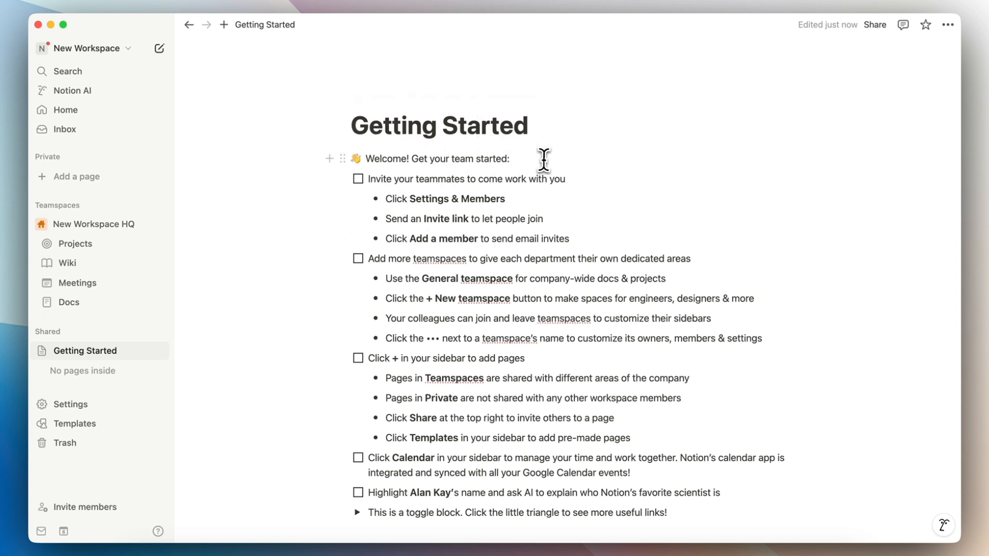
scroll(430, 285, down, 3)
scroll(430, 283, up, 3)
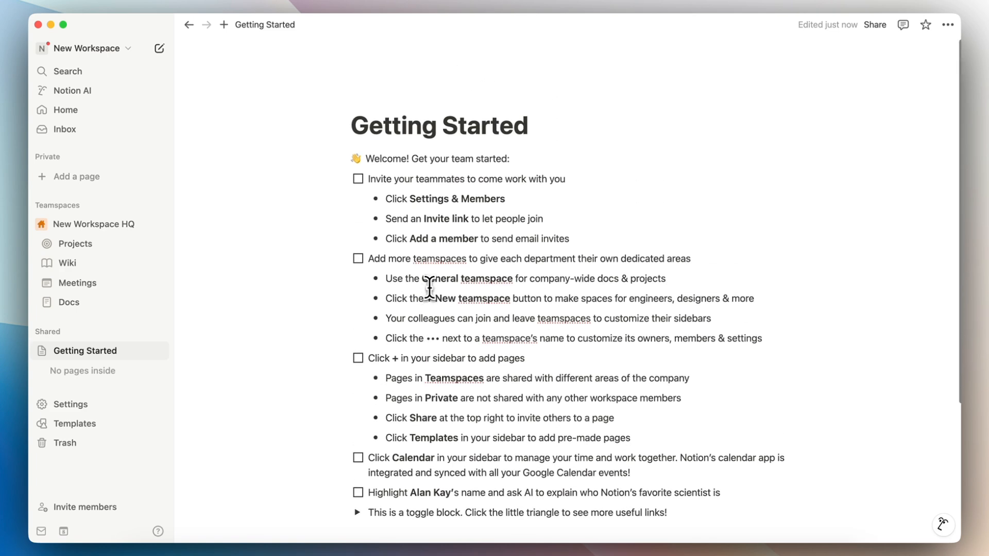
click(98, 283)
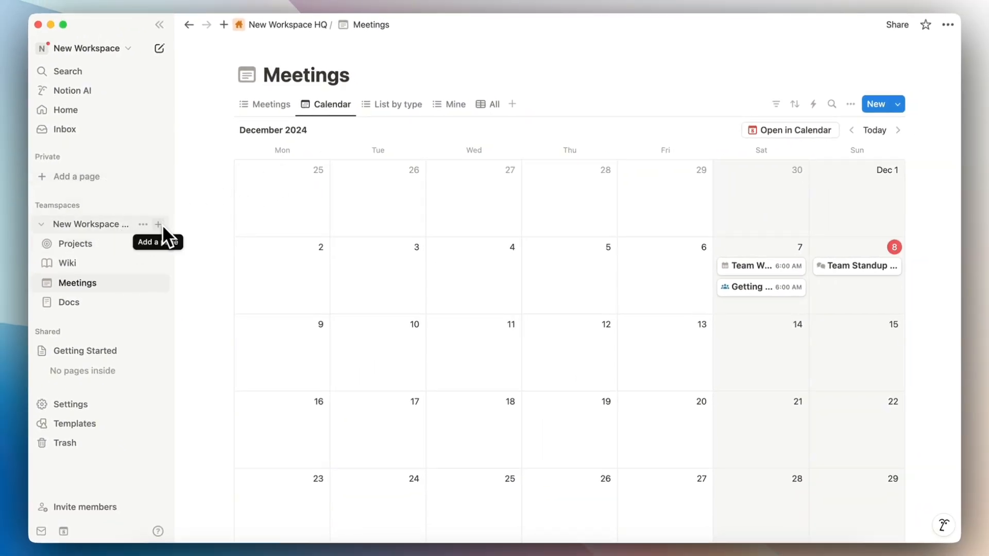
Step: Create a new private page titled 'Main Page'
click(160, 49)
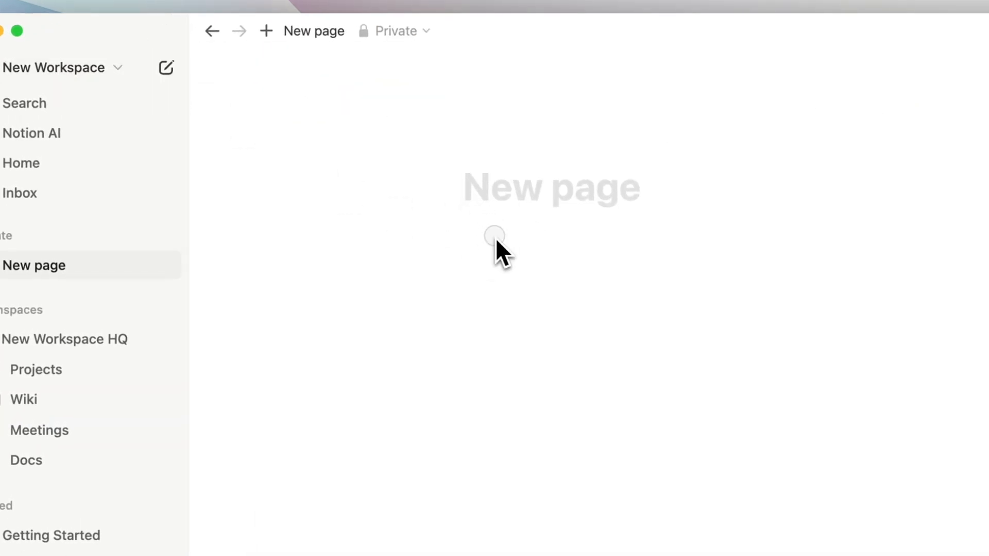
click(495, 237)
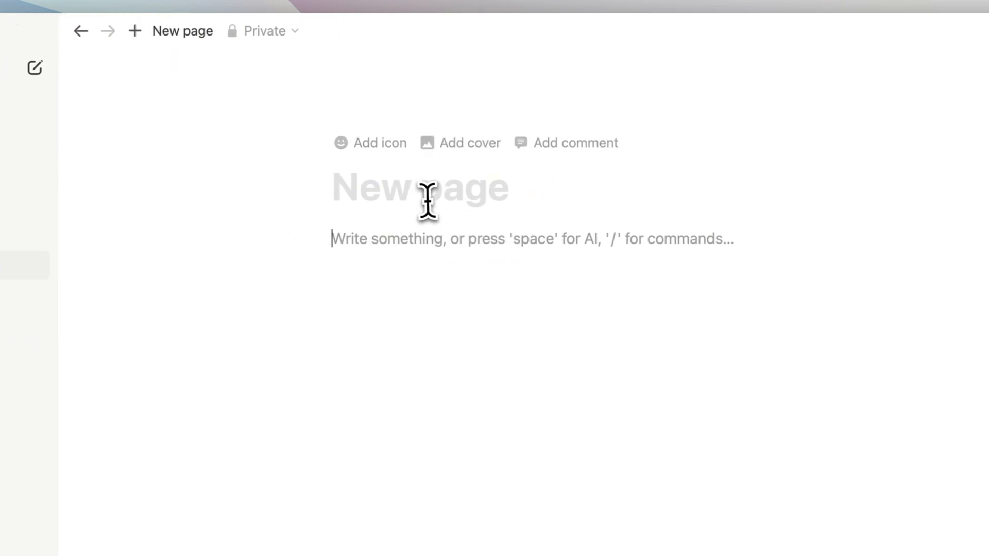
click(406, 194)
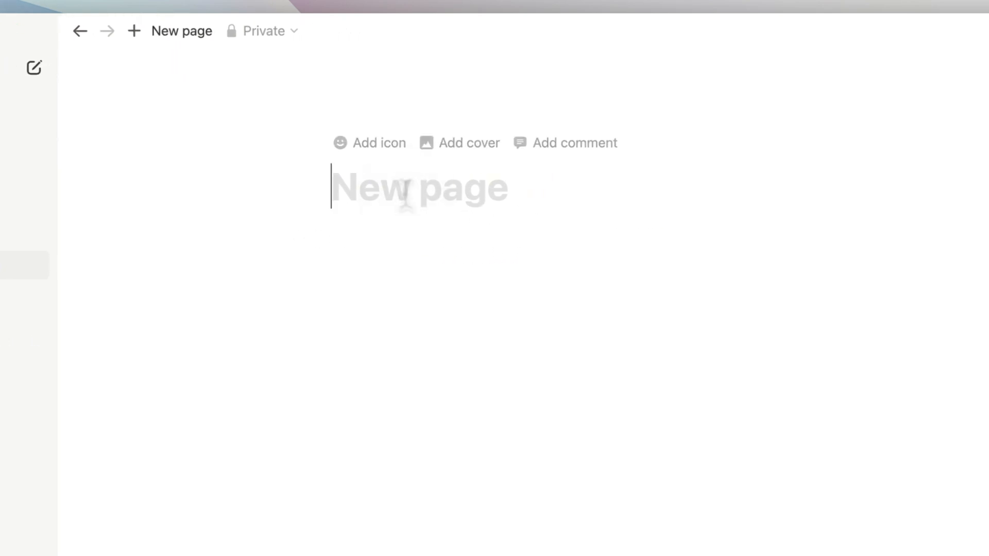
text(Main Page)
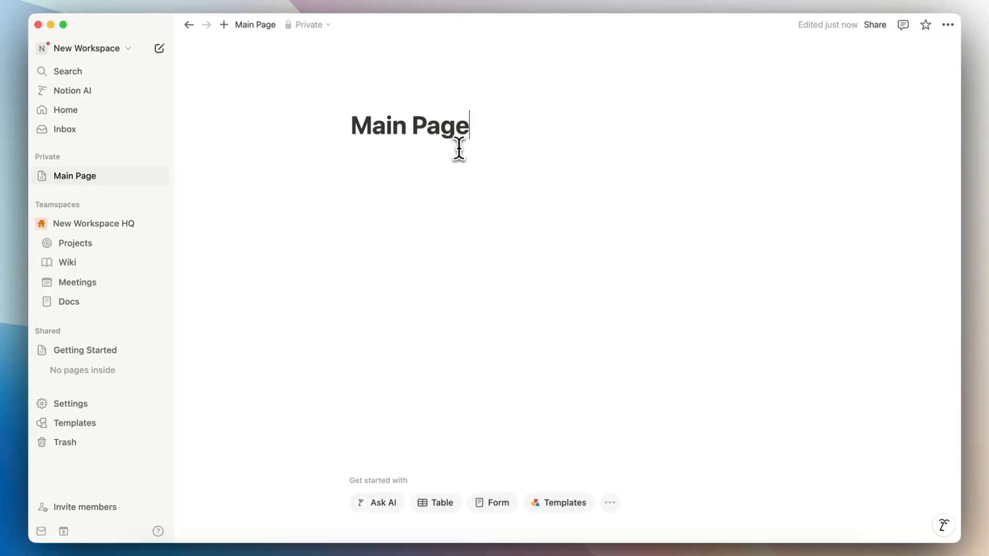
Step: Insert a nested page named 'sub page' into Main Page and open it
click(428, 156)
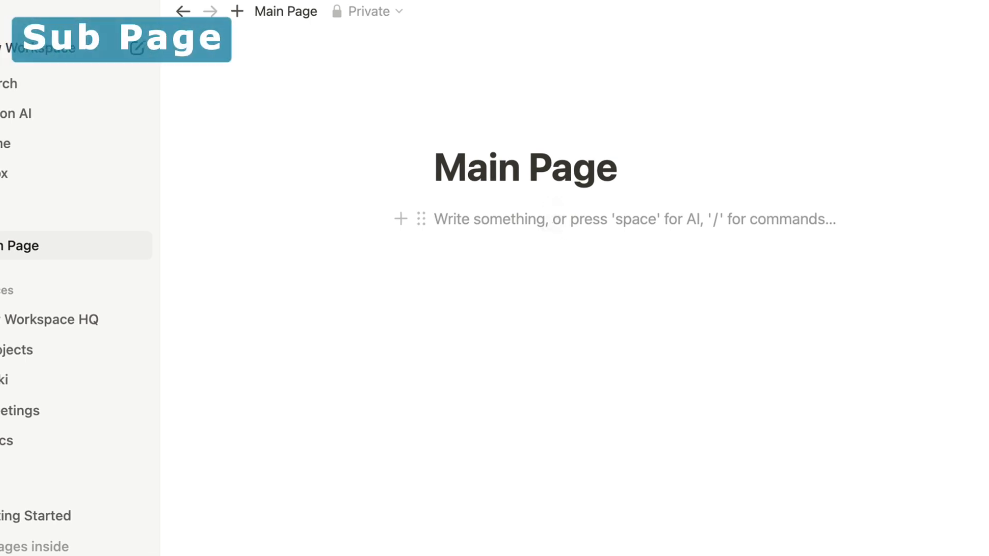
text(/page)
click(584, 294)
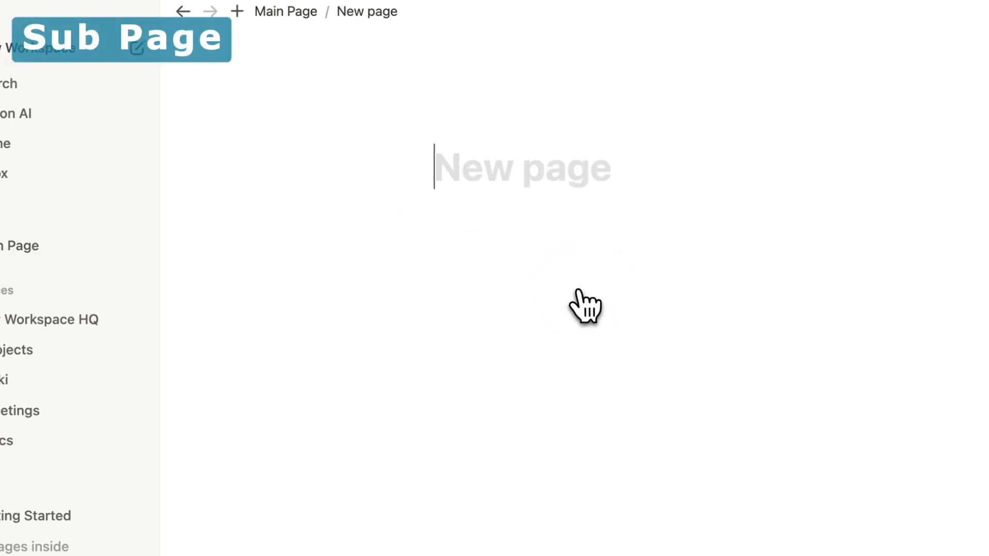
text(sub page)
click(26, 224)
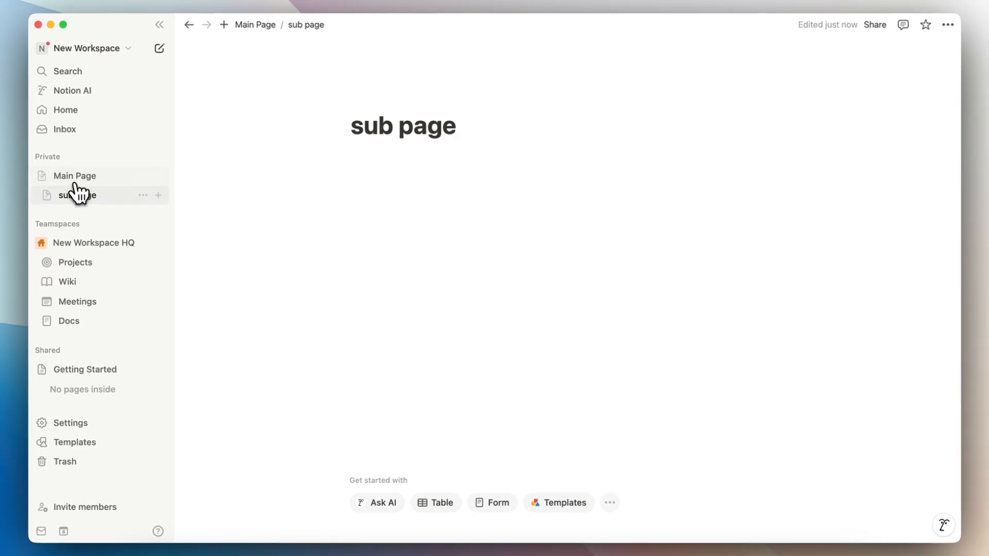
click(260, 27)
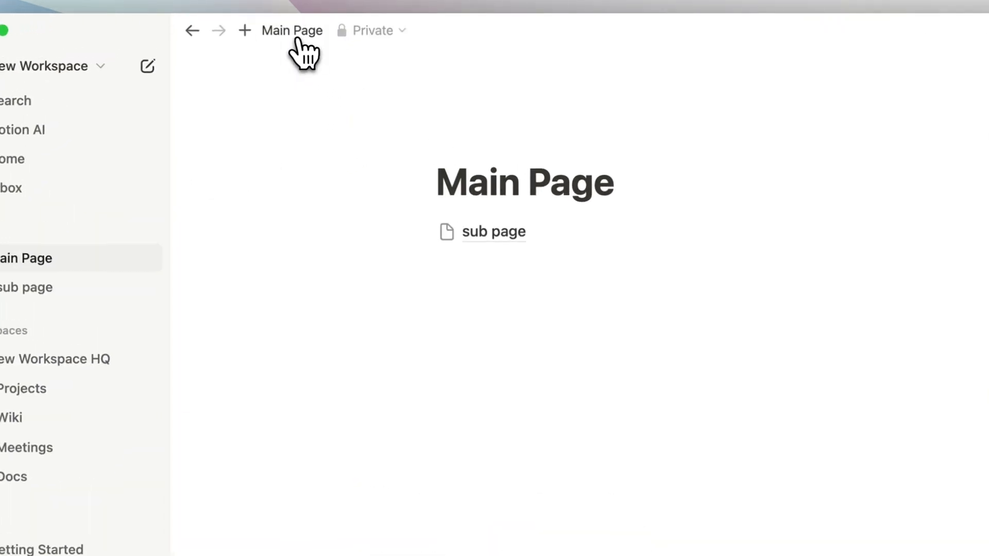
click(479, 232)
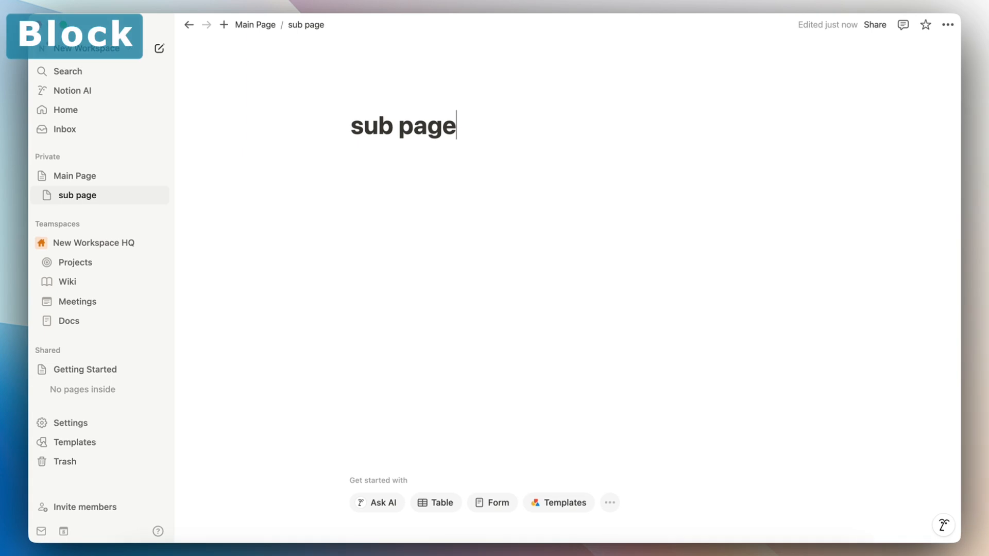
Step: Add a 'Text here' line below the sub page title
click(363, 161)
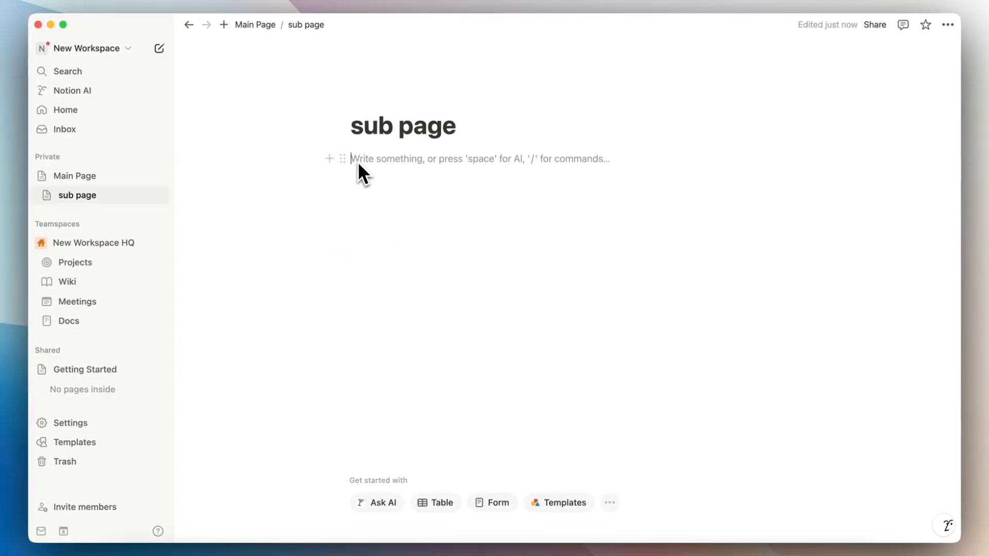
text(Text here)
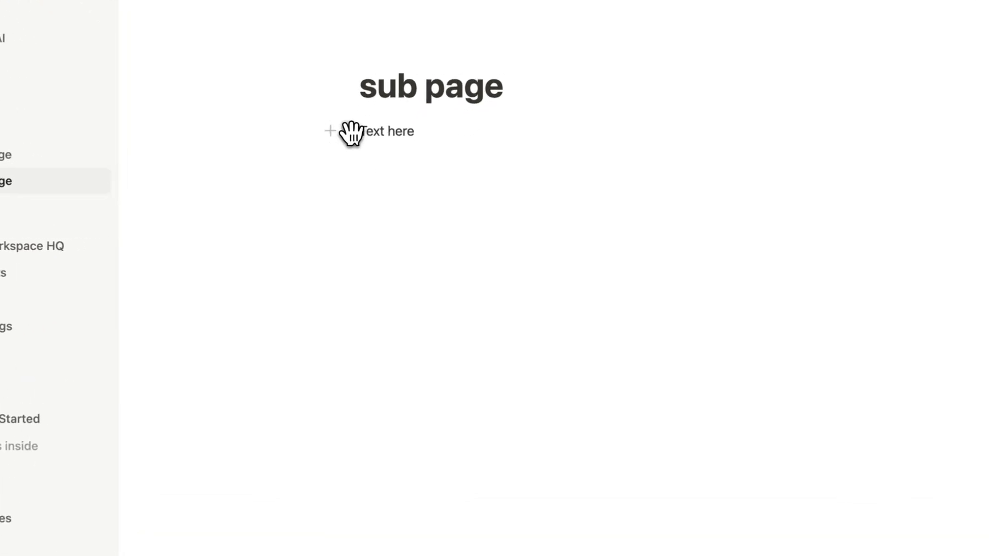
drag(350, 133, 464, 211)
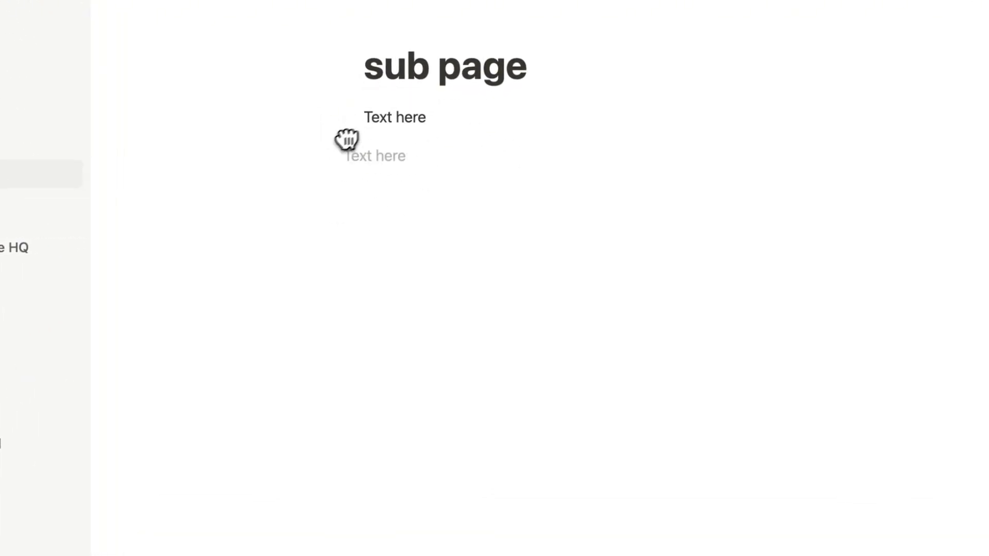
click(448, 122)
key(Return)
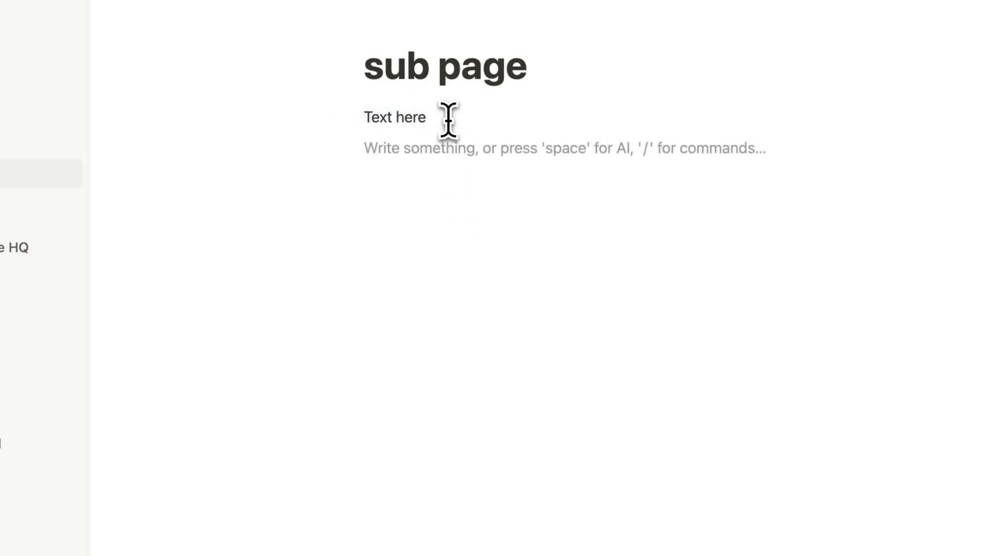
Step: Insert an empty simple table with /table and an image block below it with /image
text(/table)
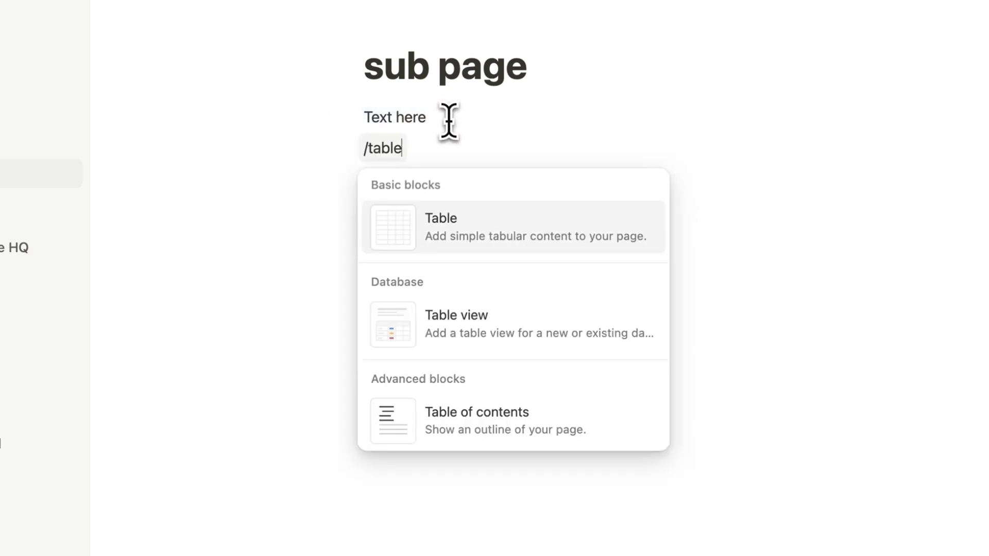
click(490, 227)
click(424, 310)
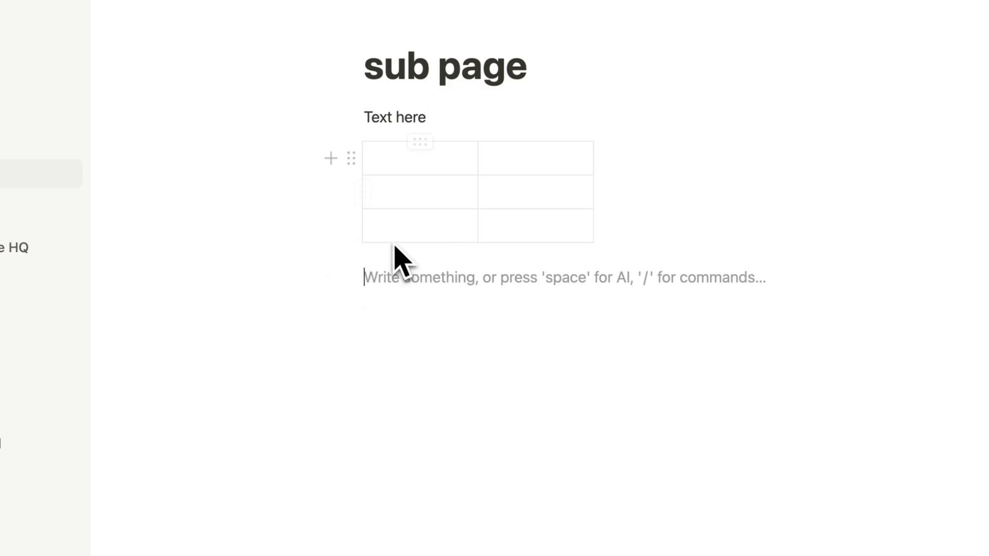
text(/image)
click(447, 335)
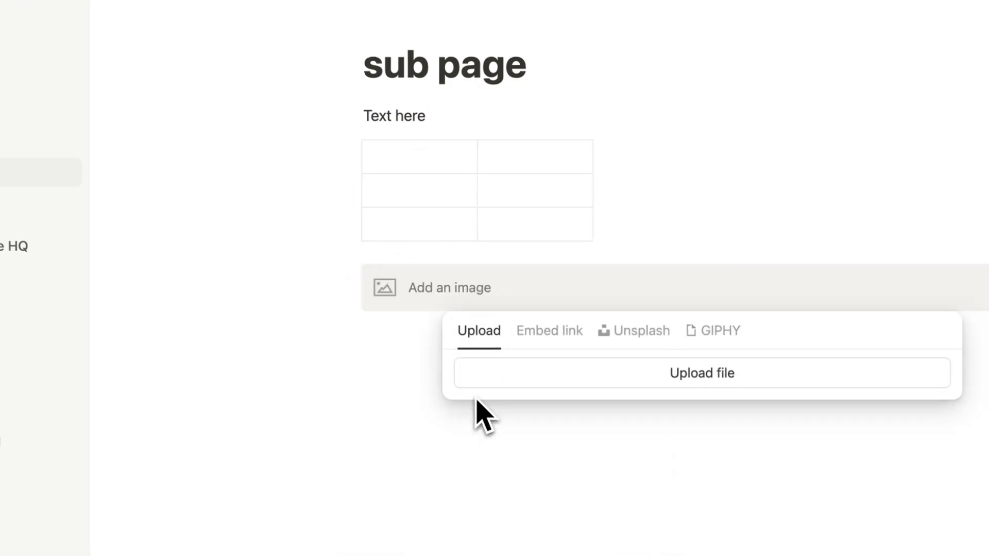
click(387, 466)
Step: Put the image block in a column beside the table and move 'Text here' below the columns
drag(360, 290, 435, 117)
drag(352, 129, 327, 216)
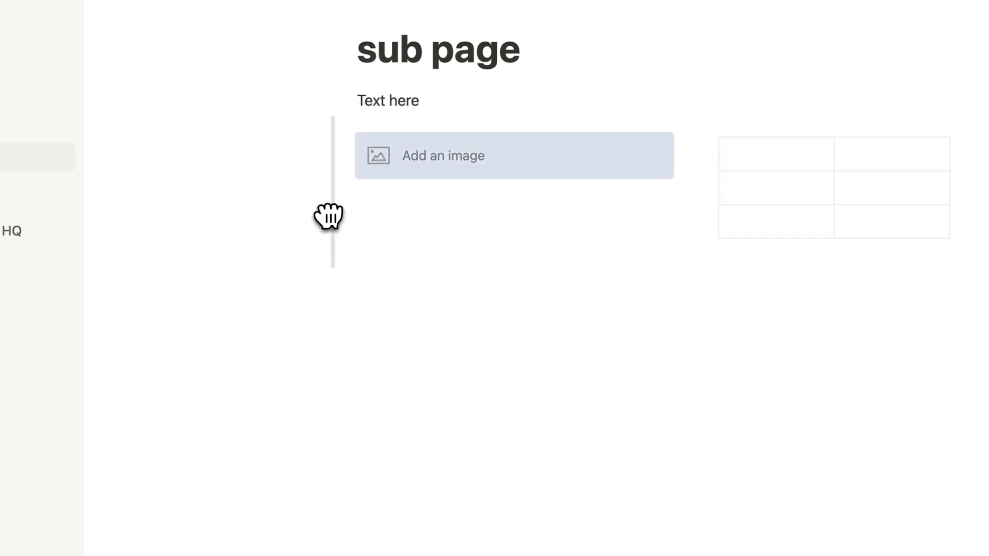
drag(342, 99, 381, 123)
drag(320, 173, 626, 222)
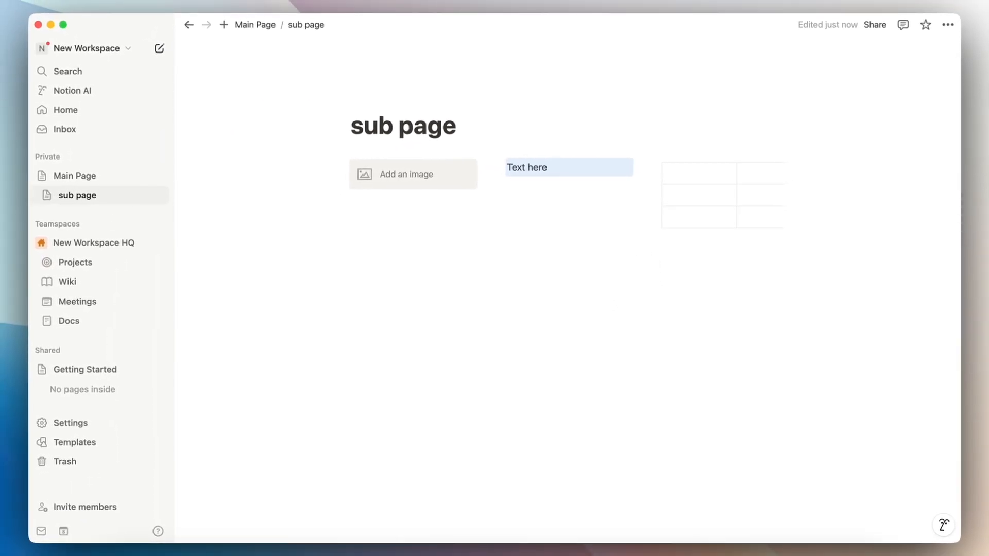
drag(495, 168, 499, 340)
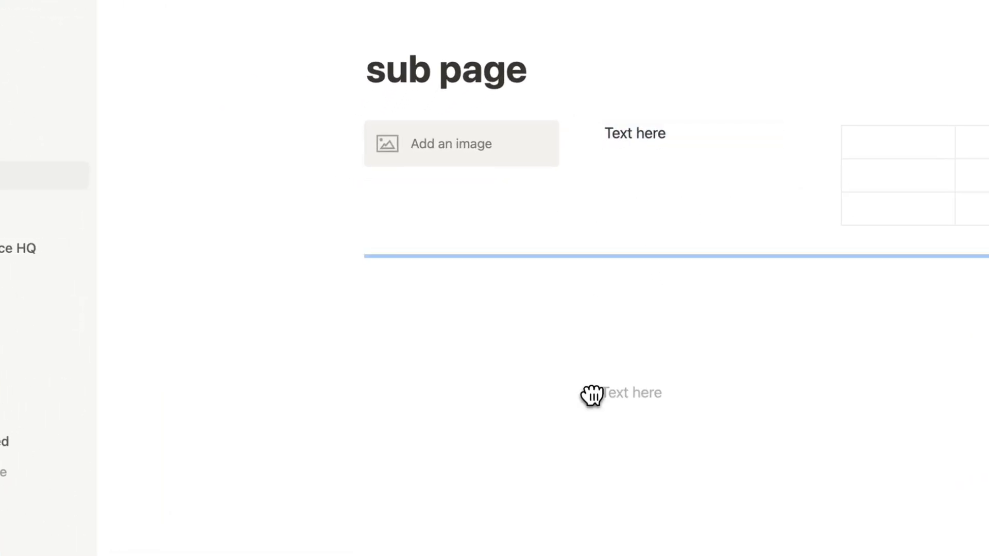
drag(591, 396, 591, 394)
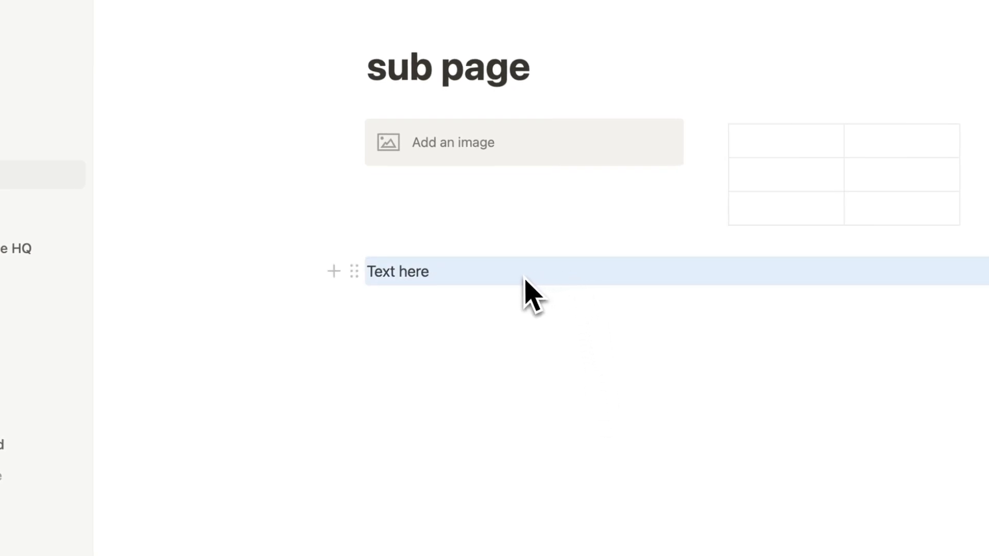
Step: Add an empty block below 'Text here', then revisit Main Page and return to sub page
click(354, 272)
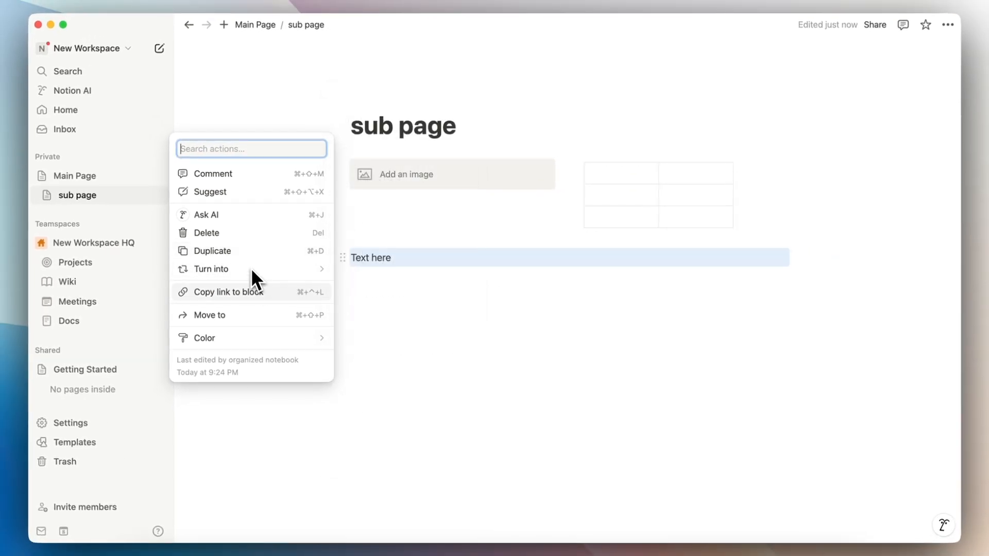
click(378, 276)
click(381, 278)
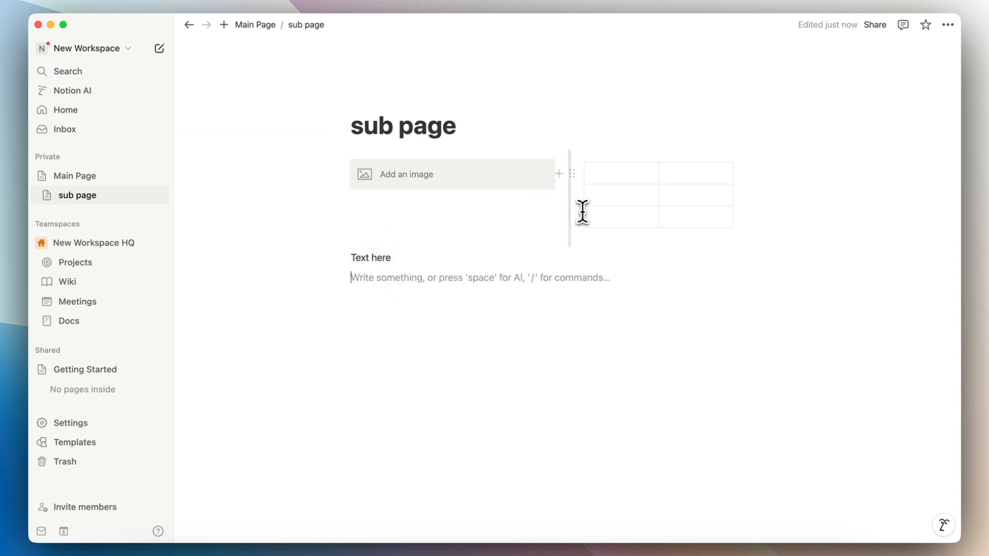
click(77, 176)
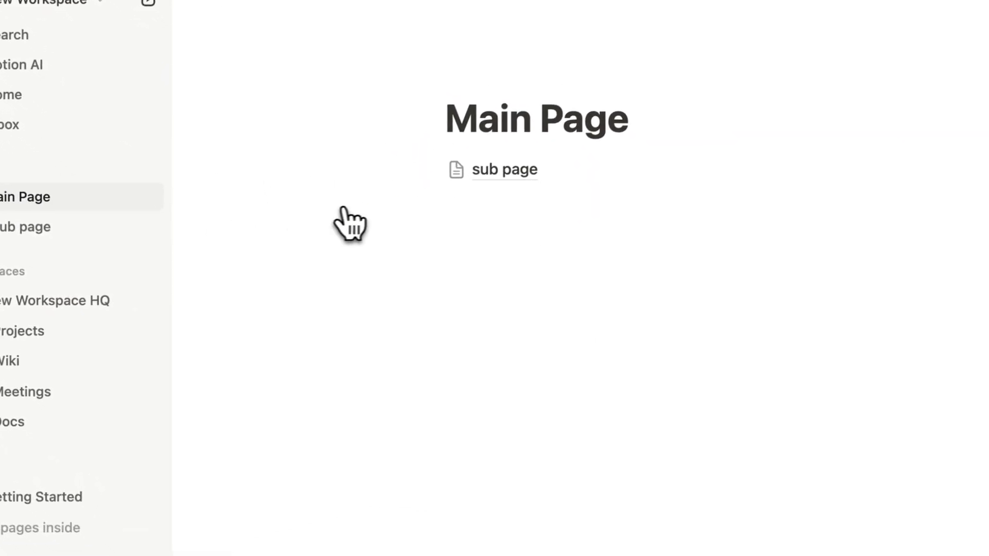
click(541, 232)
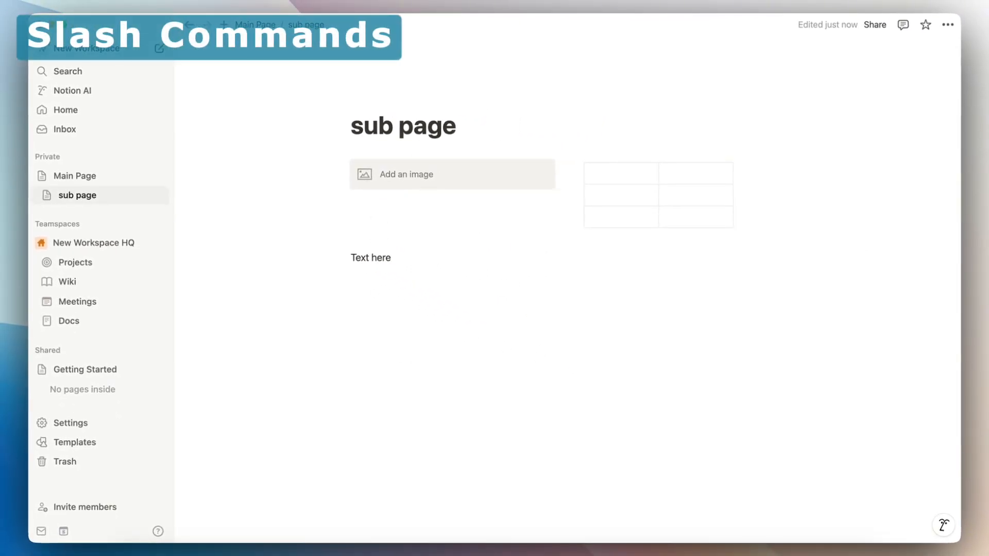
click(373, 278)
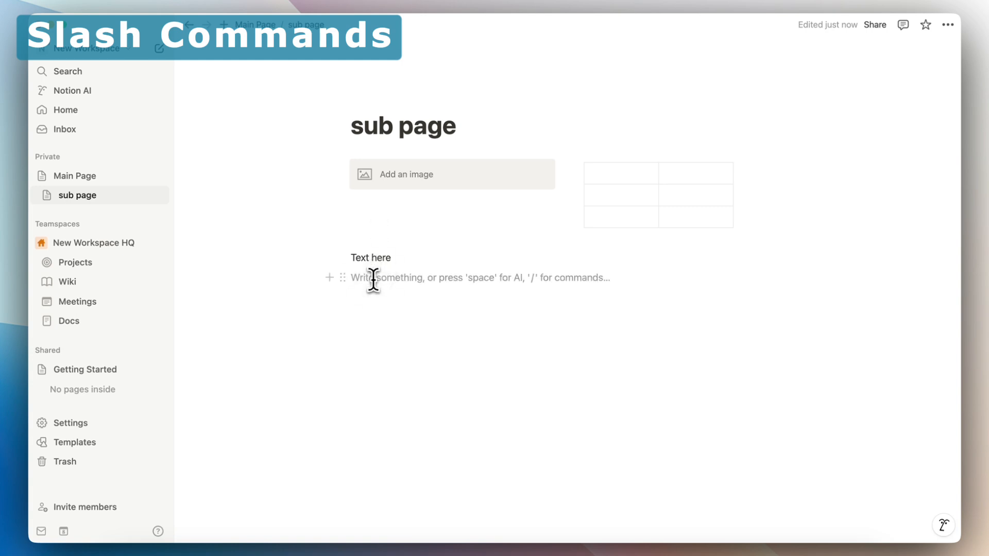
text(/)
scroll(438, 391, down, 3)
scroll(438, 390, down, 15)
scroll(438, 390, up, 20)
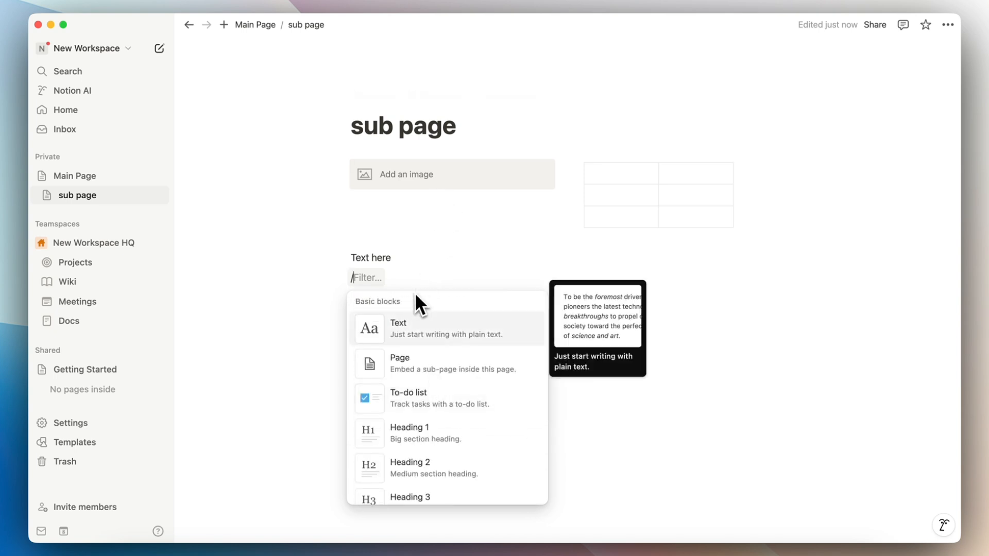
scroll(431, 372, down, 2)
scroll(432, 374, down, 1)
scroll(431, 375, down, 9)
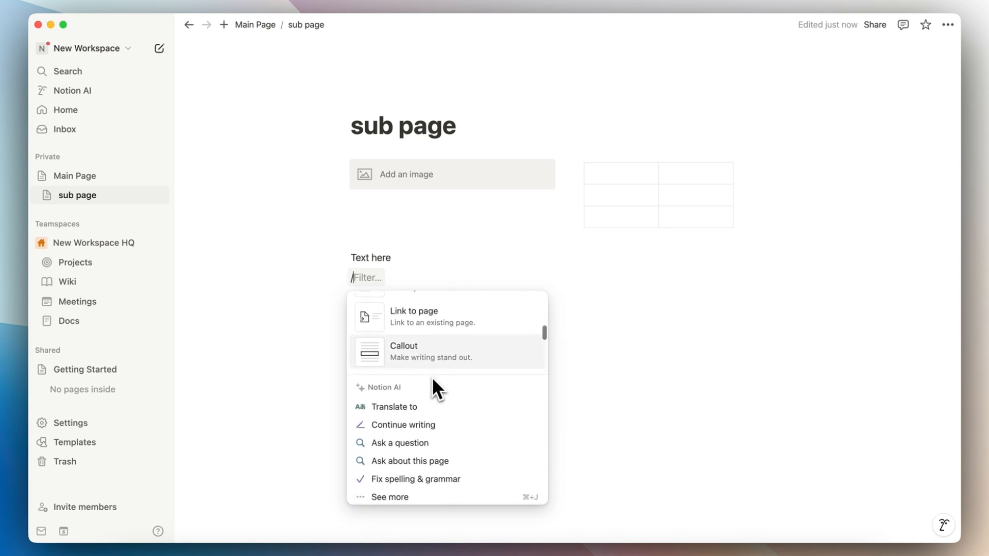
scroll(432, 376, up, 2)
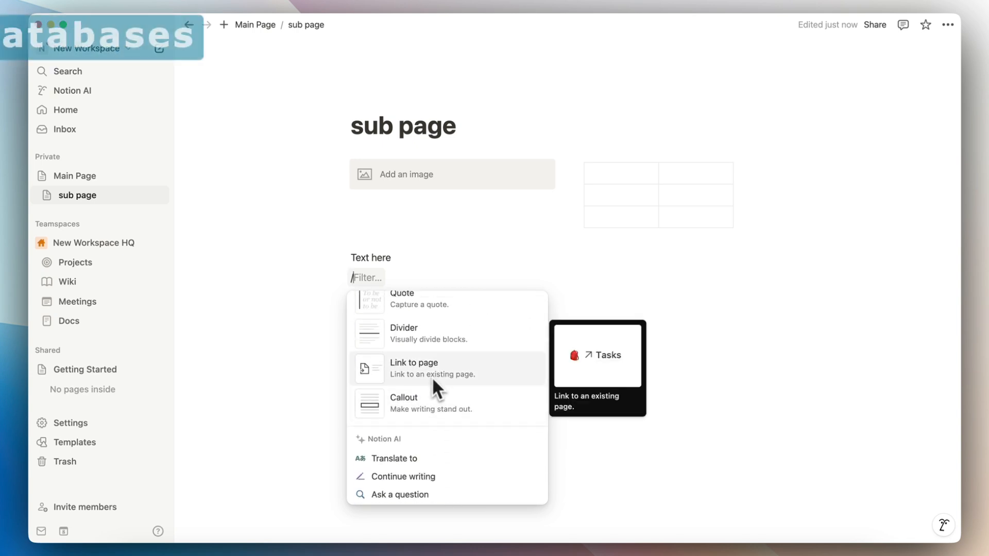
click(402, 258)
click(365, 281)
key(BackSpace)
key(BackSpace)
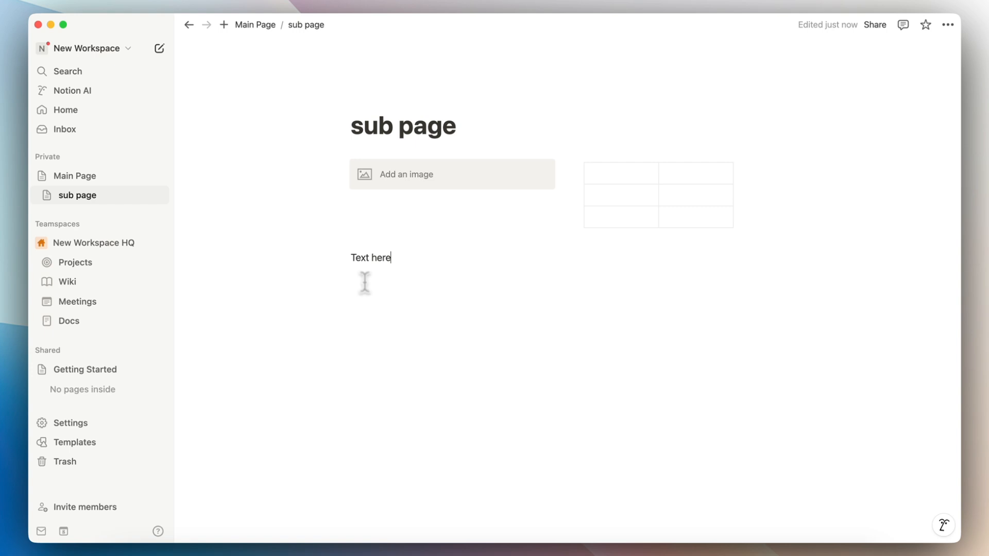
Step: Return to sub page and type /data on a new line below 'Text here'
click(85, 177)
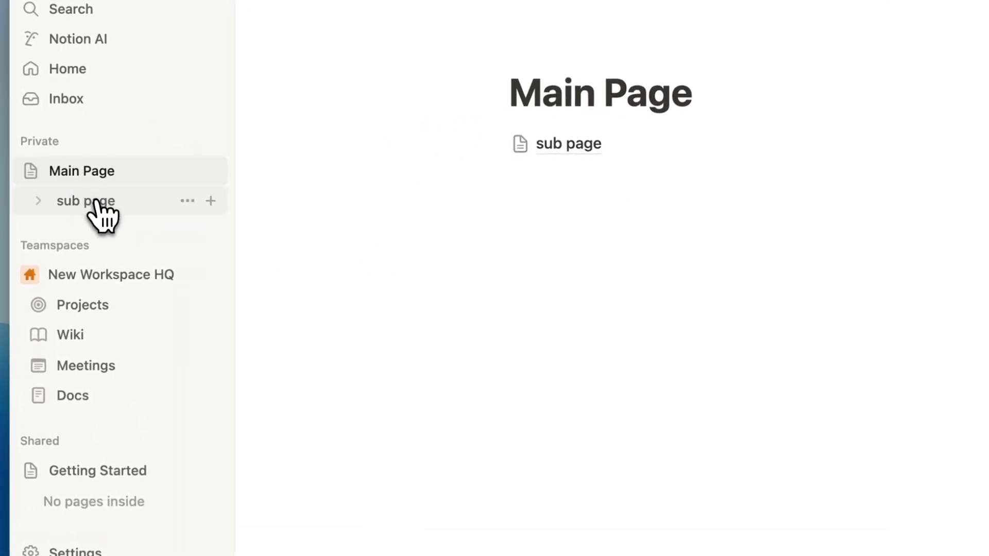
click(97, 204)
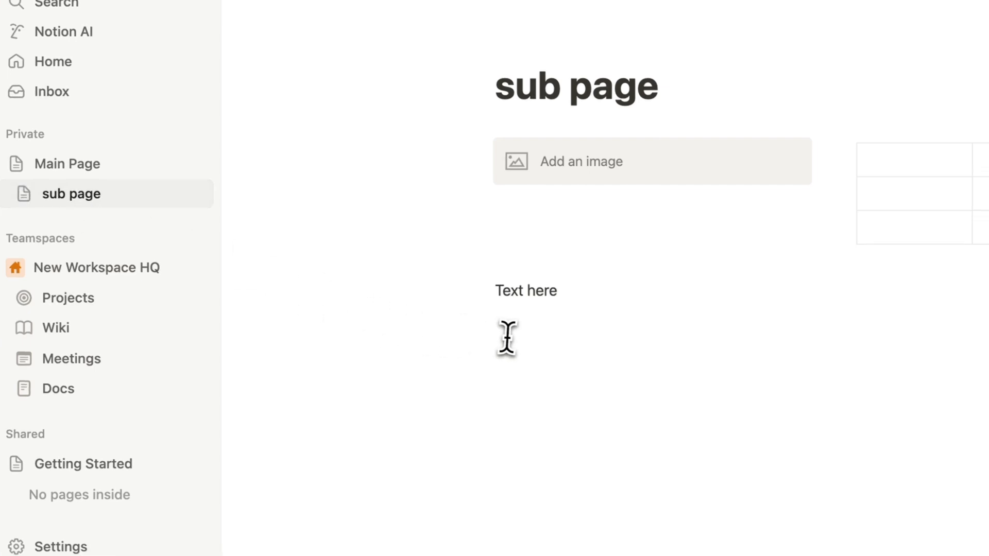
click(506, 341)
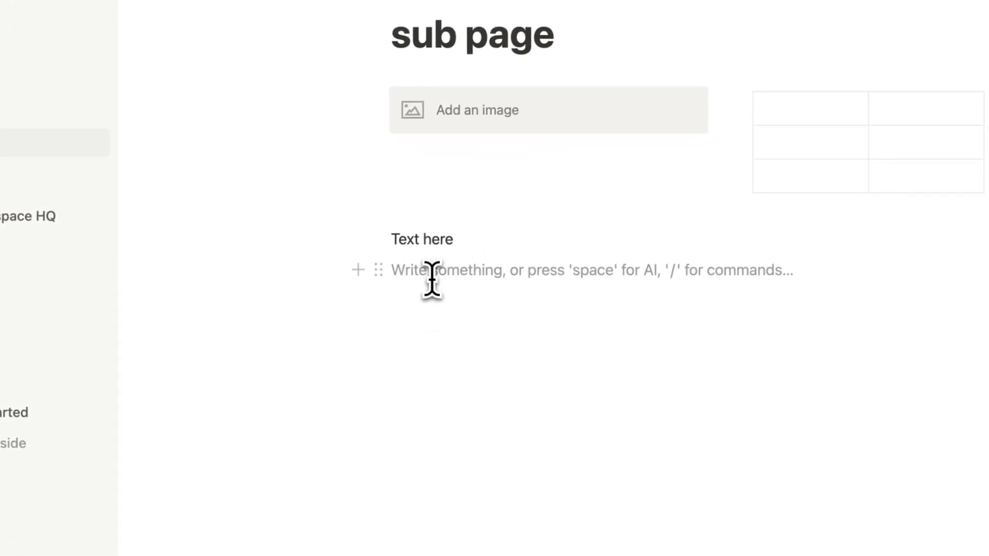
text(/data)
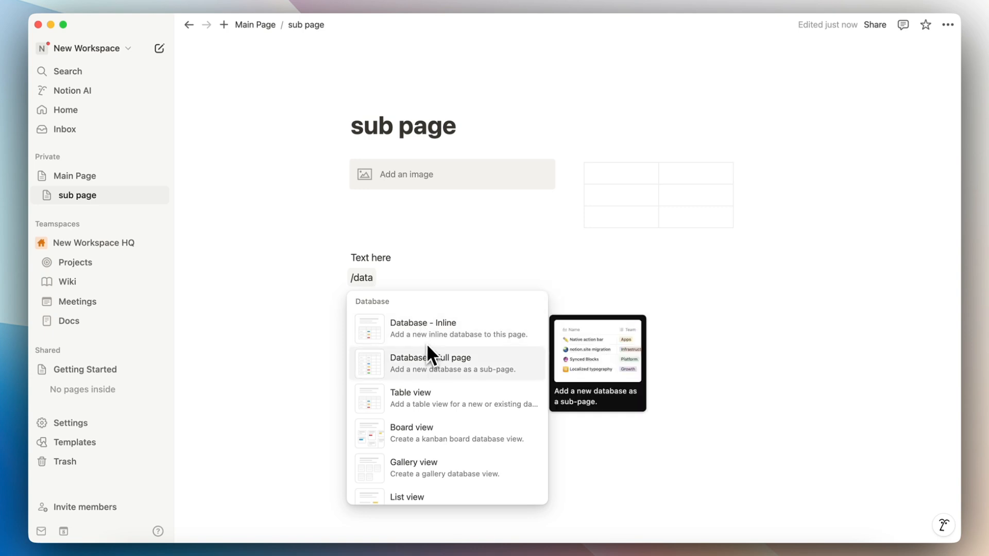
Step: Create a full-page database named 'New Database' inside sub page
click(449, 372)
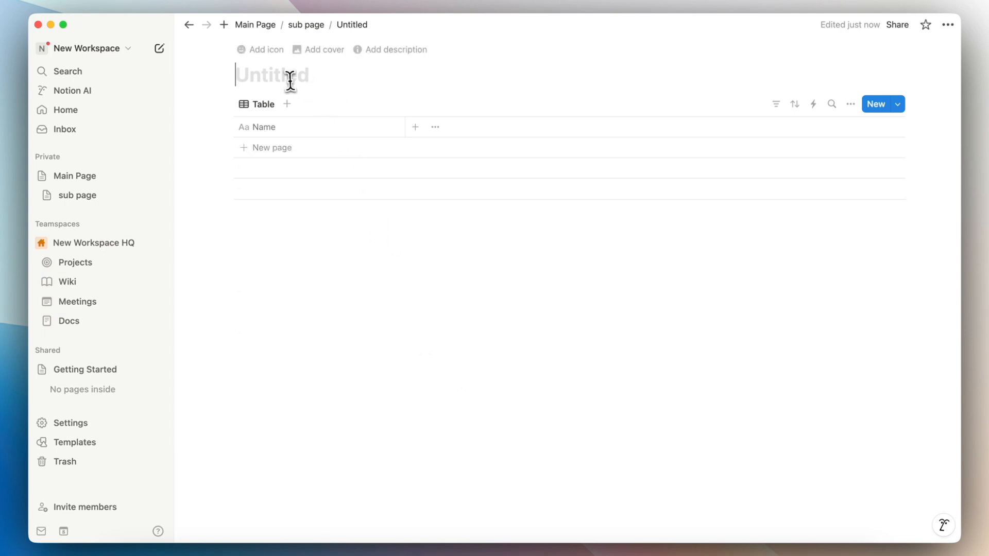
text(New Database)
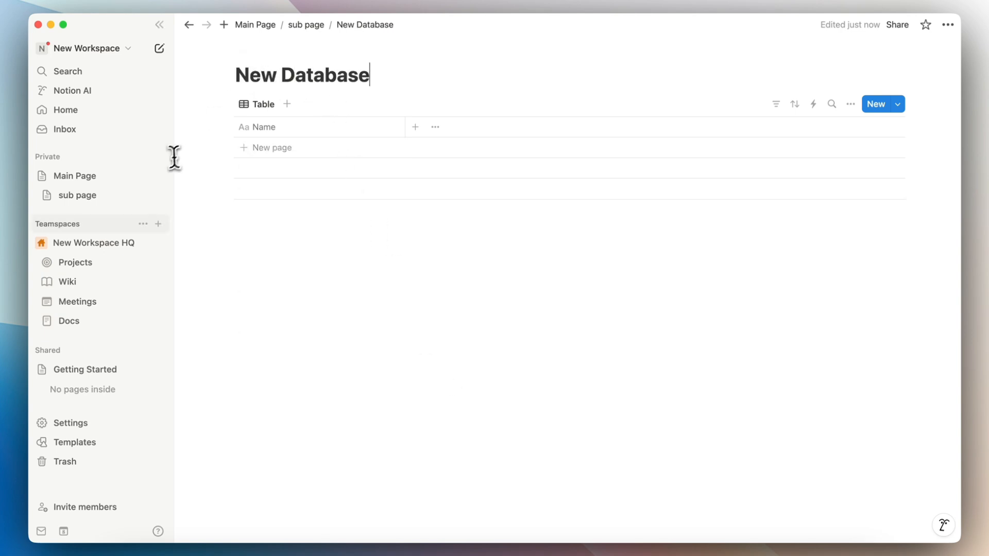
click(47, 196)
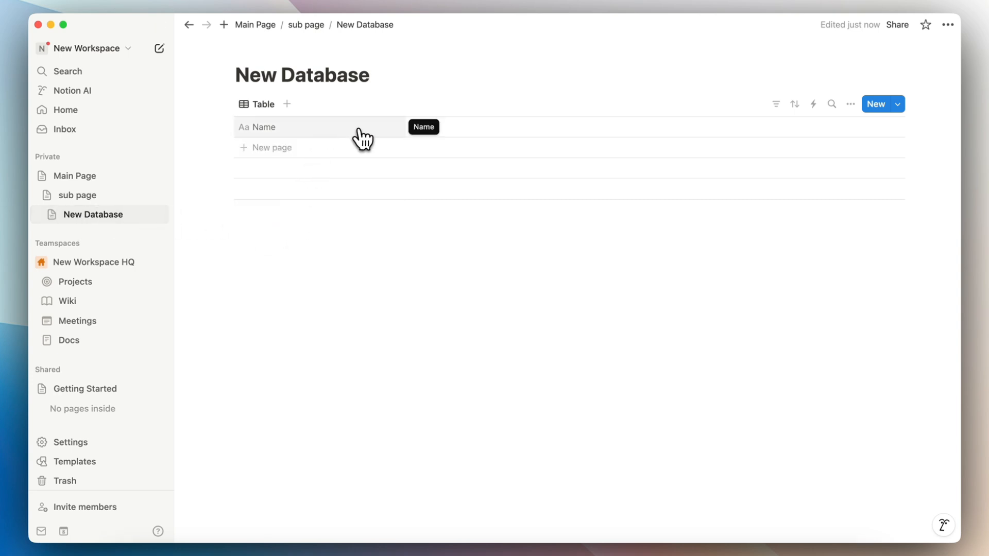
Step: Add an empty row to New Database and preview it in side peek
click(352, 152)
key(Escape)
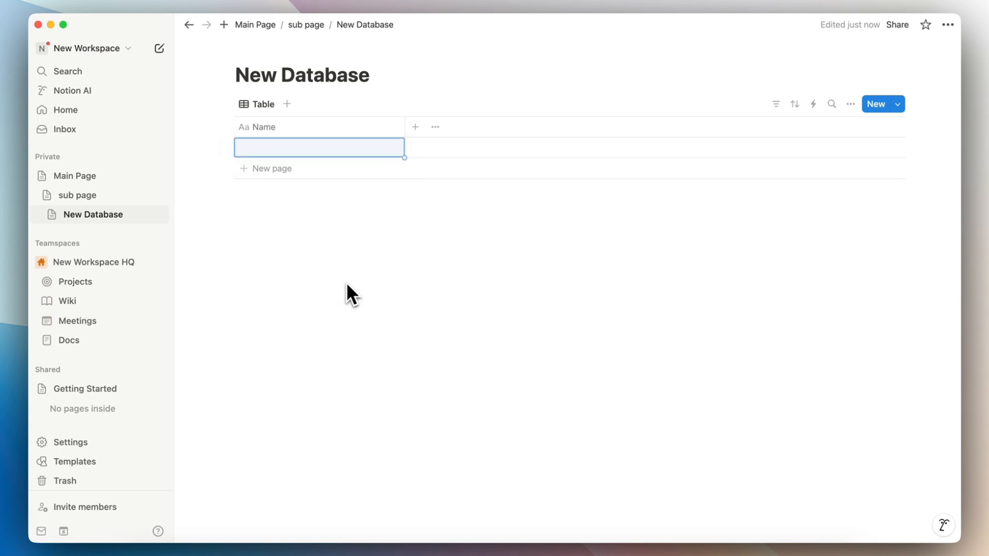
click(52, 214)
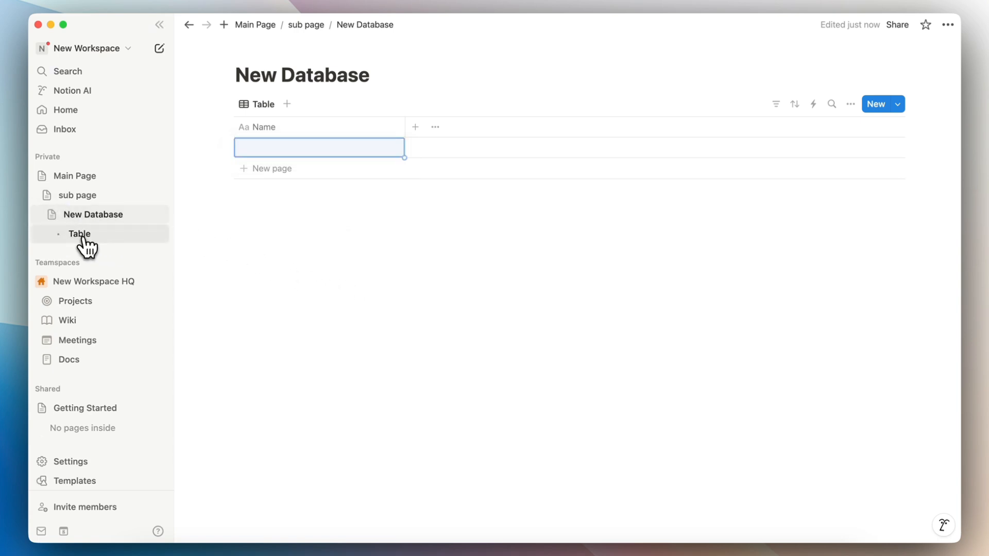
click(380, 147)
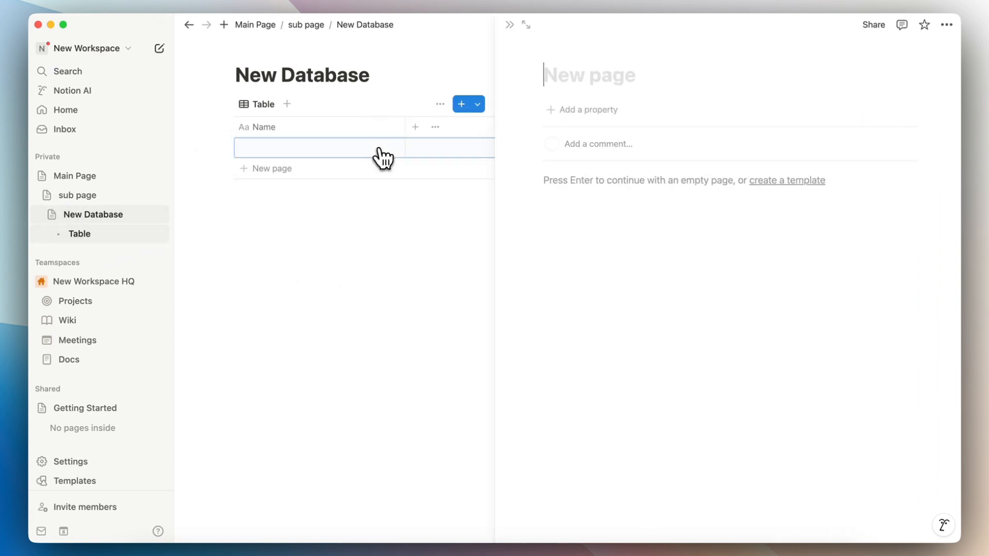
click(509, 24)
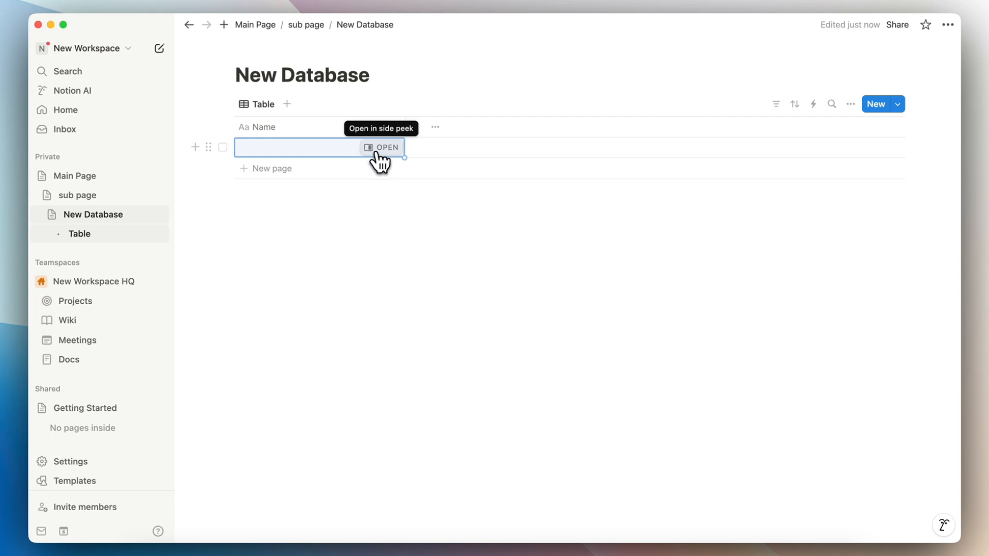
Step: Name the first row 'Page' and add a Date property column
click(309, 149)
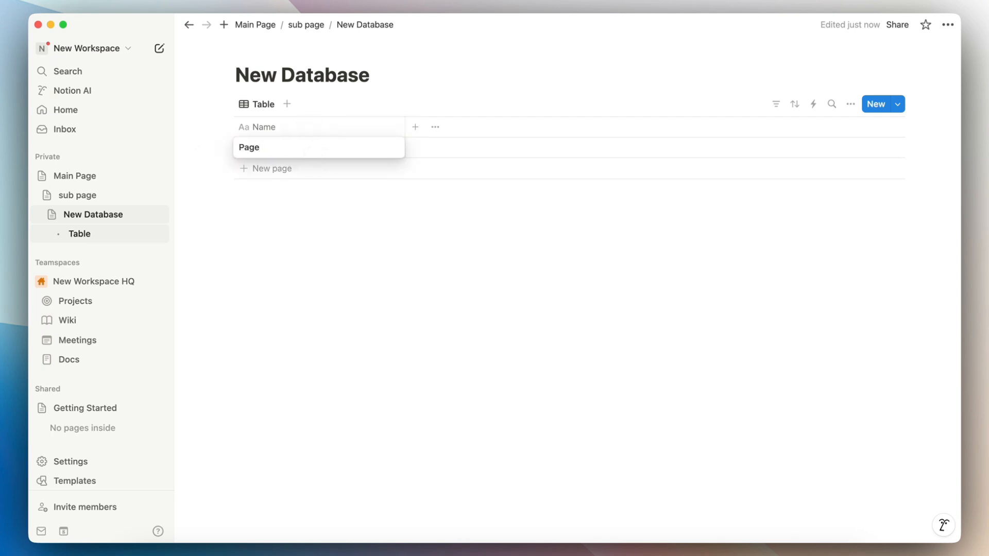
key(Escape)
click(416, 127)
text(date)
click(757, 177)
click(650, 223)
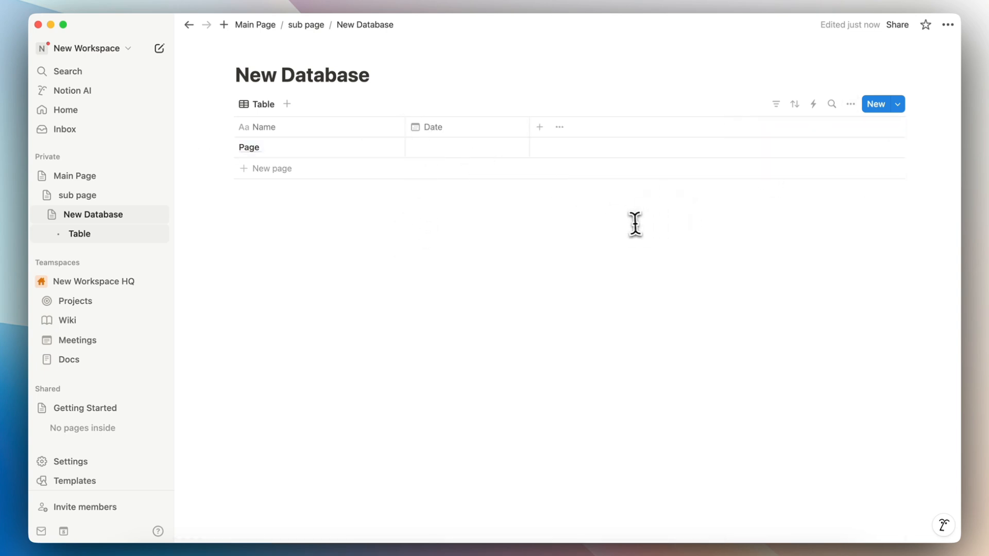
Step: Add two blank rows, open the second as a full page, then return to the table
click(355, 170)
key(Escape)
click(335, 188)
key(Escape)
click(384, 167)
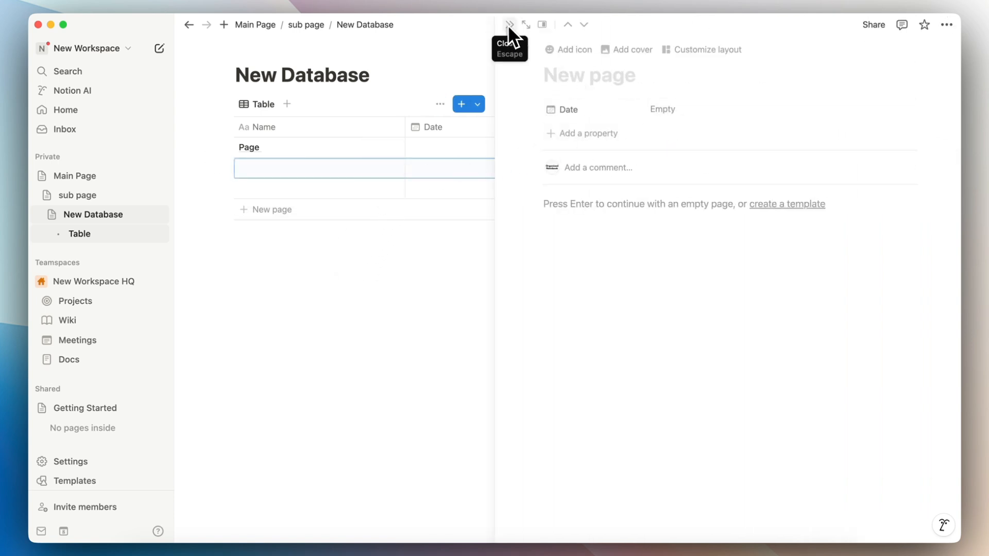
click(526, 24)
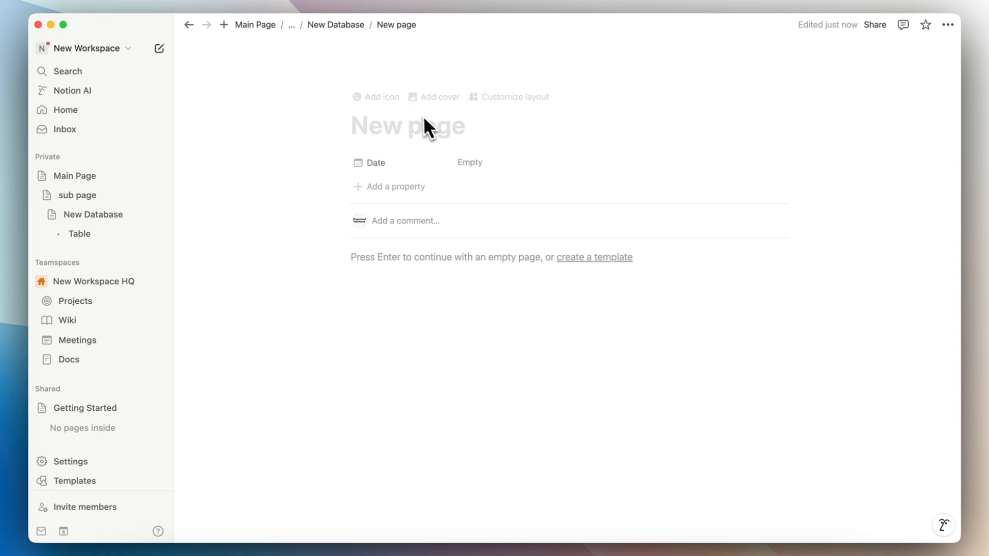
click(335, 25)
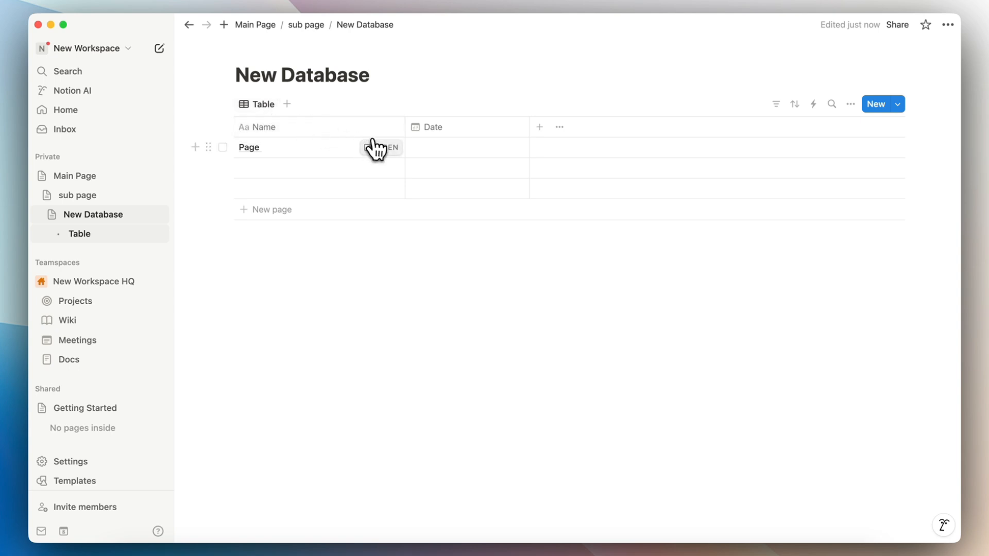
Step: Preview the Board, Timeline, Calendar, List, Gallery and Chart layouts, then switch back to Table
click(851, 105)
click(832, 176)
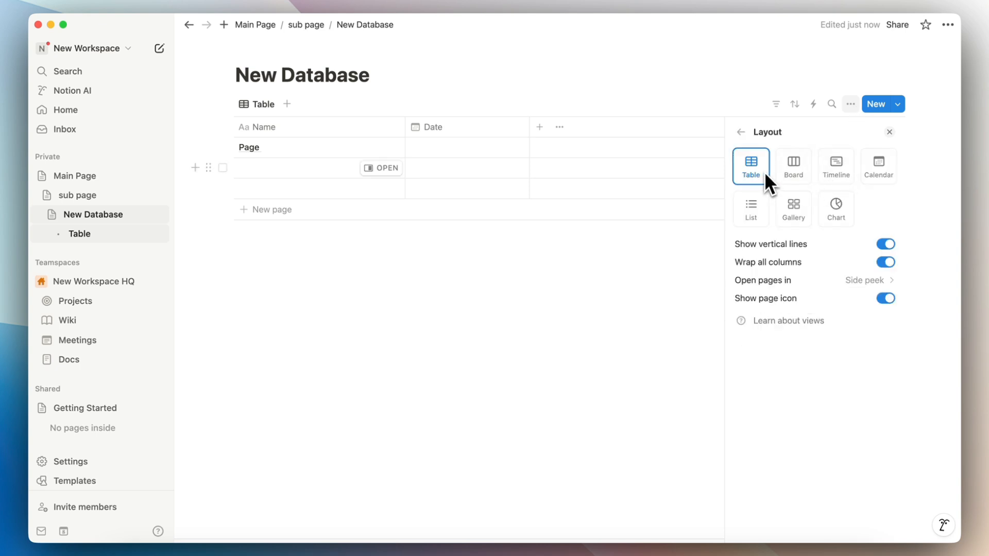
click(796, 176)
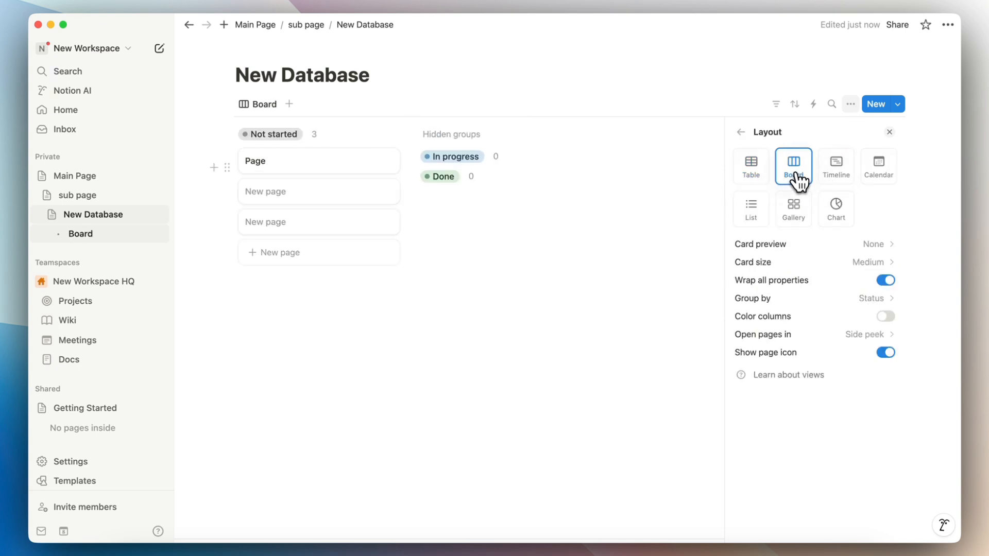
click(834, 176)
click(881, 175)
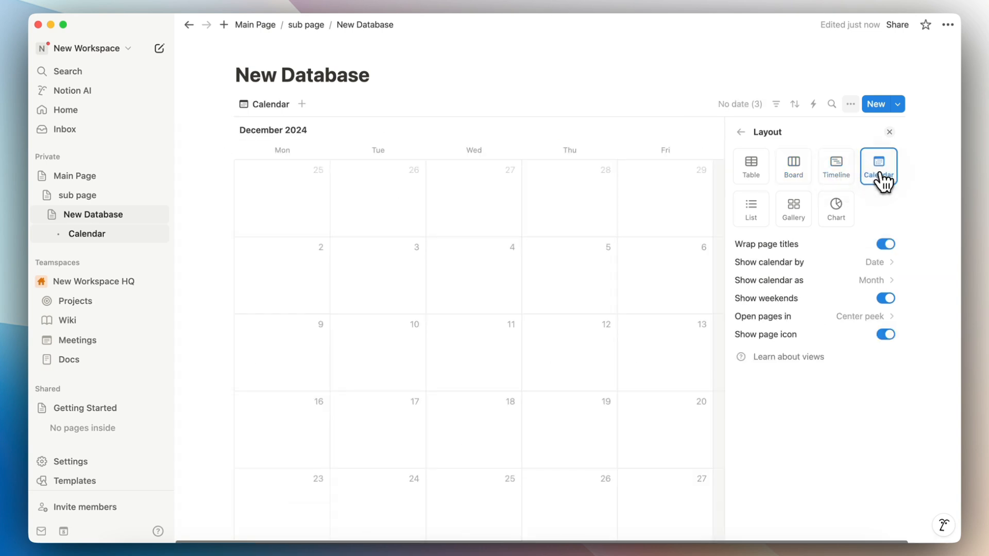
click(756, 220)
click(798, 226)
click(842, 227)
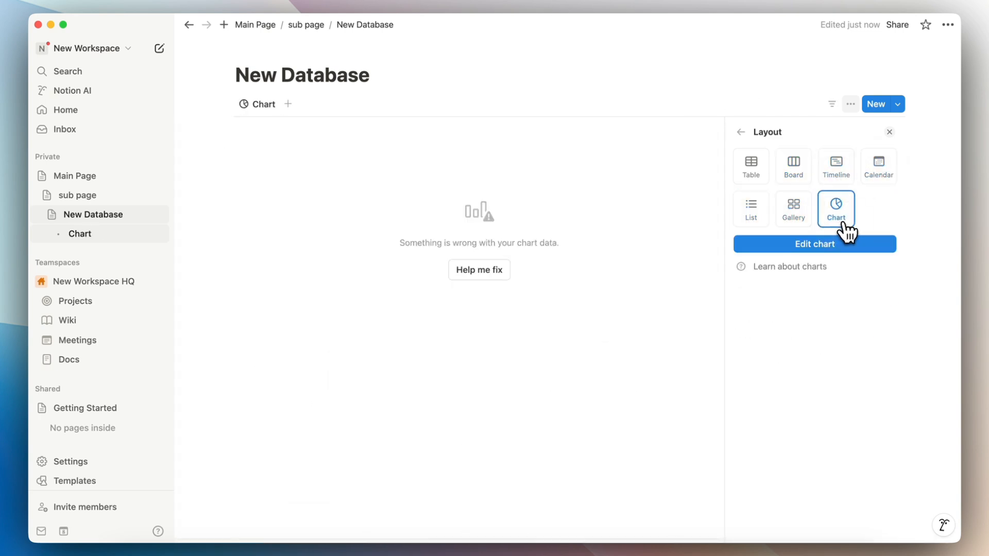
click(757, 178)
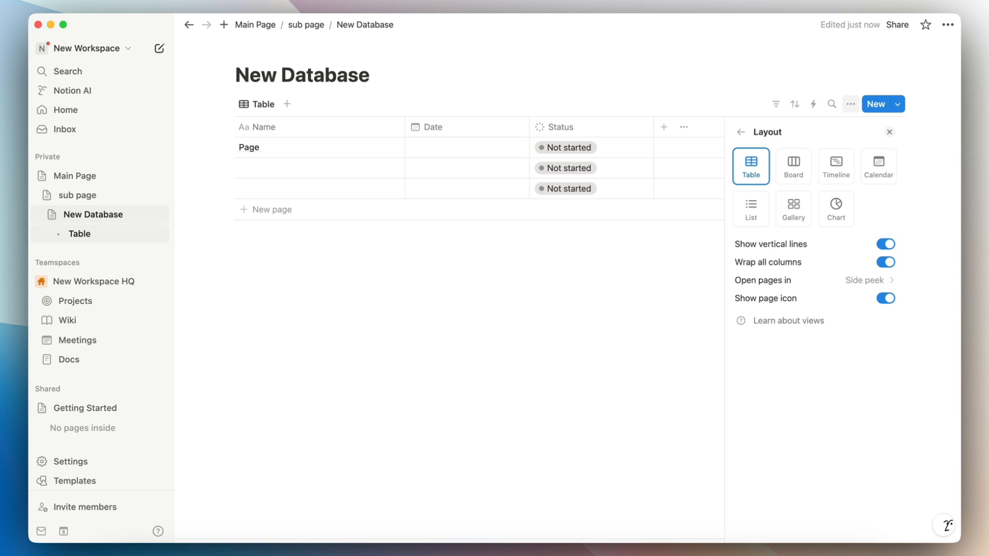
click(530, 87)
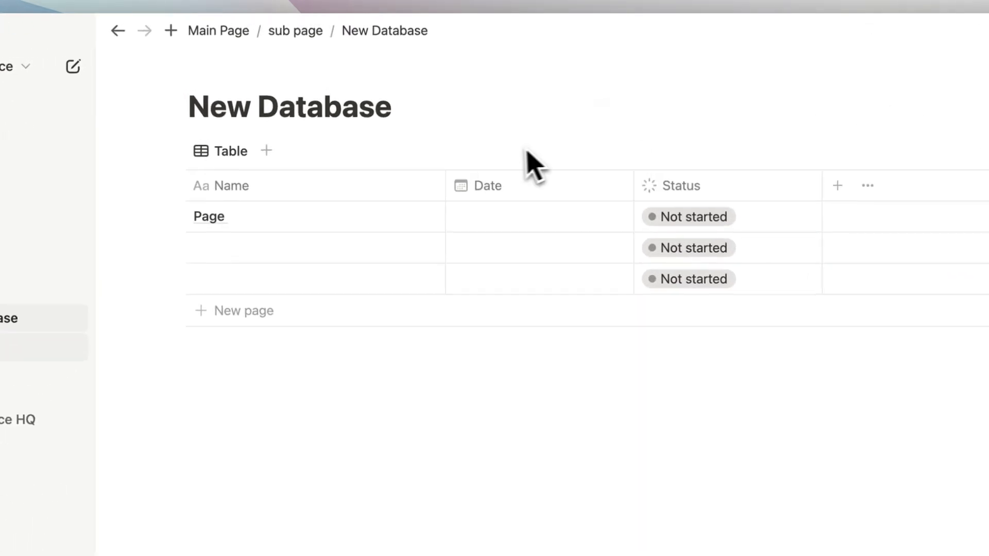
Step: Add a Board view to New Database and name its second row Page 2
click(265, 153)
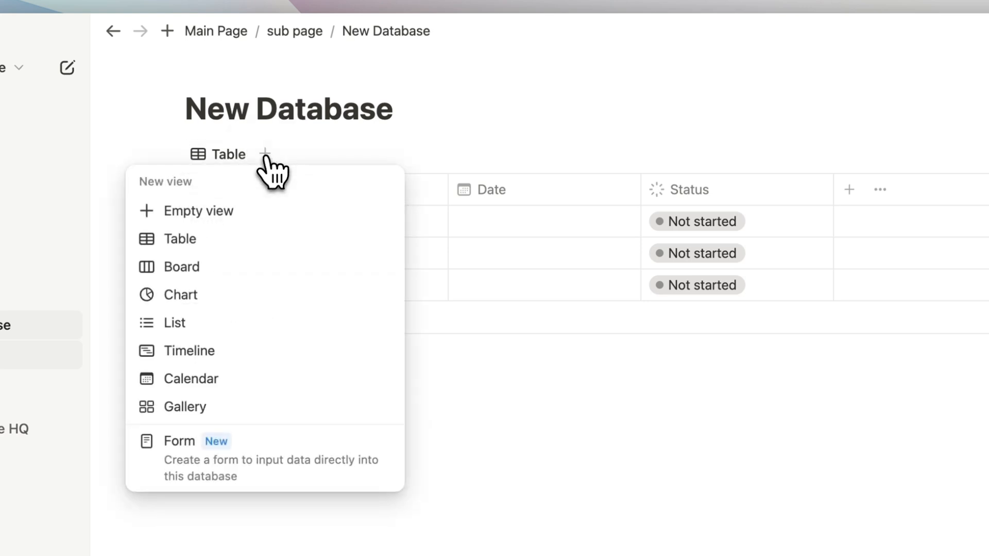
click(254, 266)
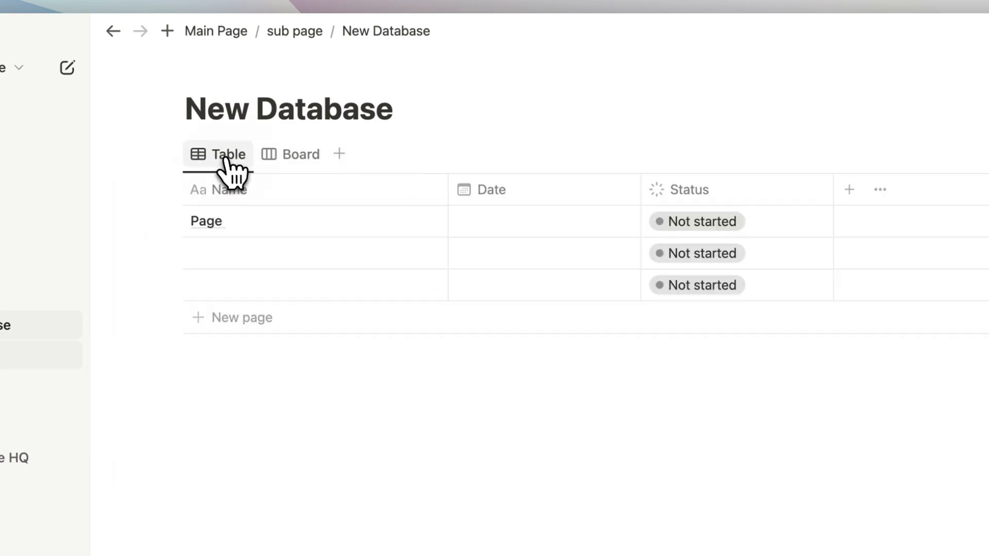
click(266, 254)
text(Page 2)
click(322, 209)
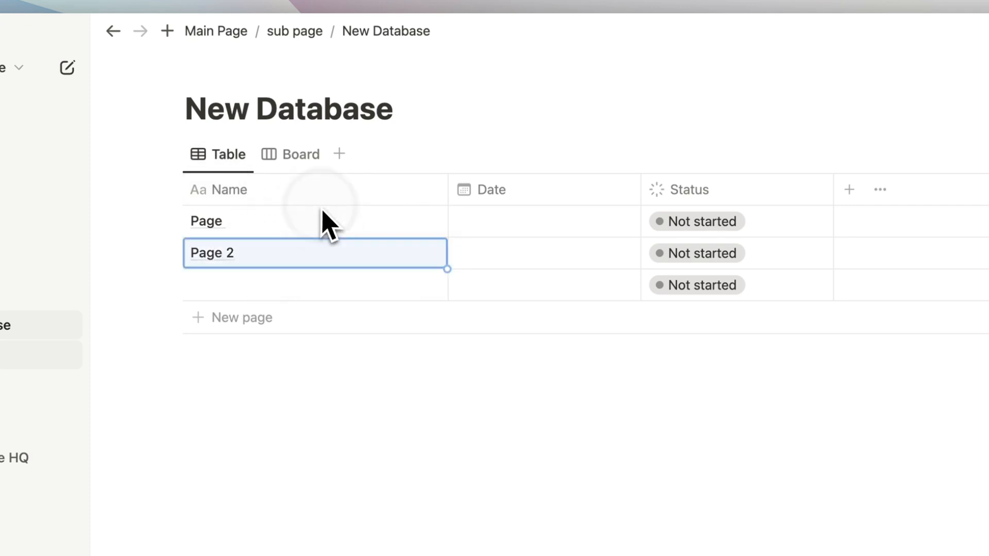
click(307, 164)
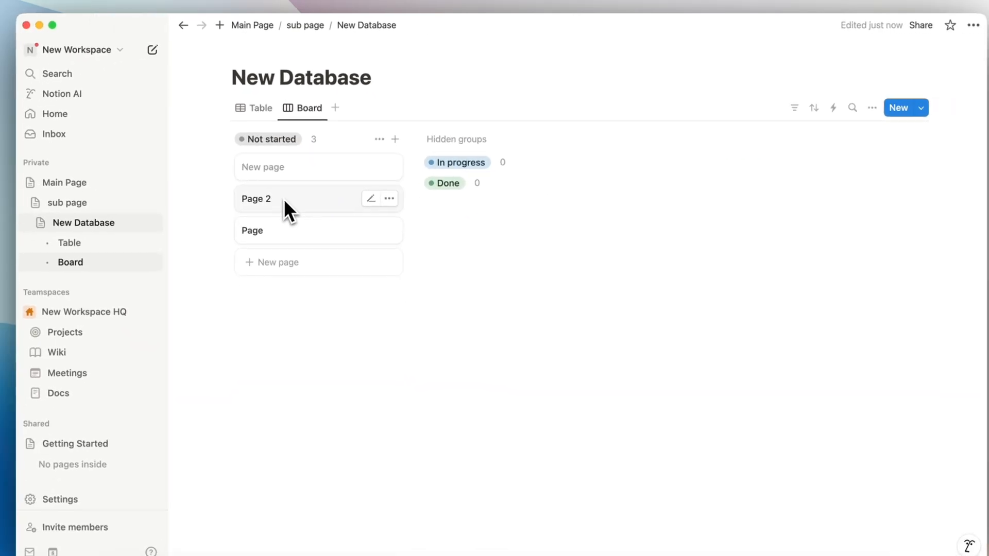
click(237, 157)
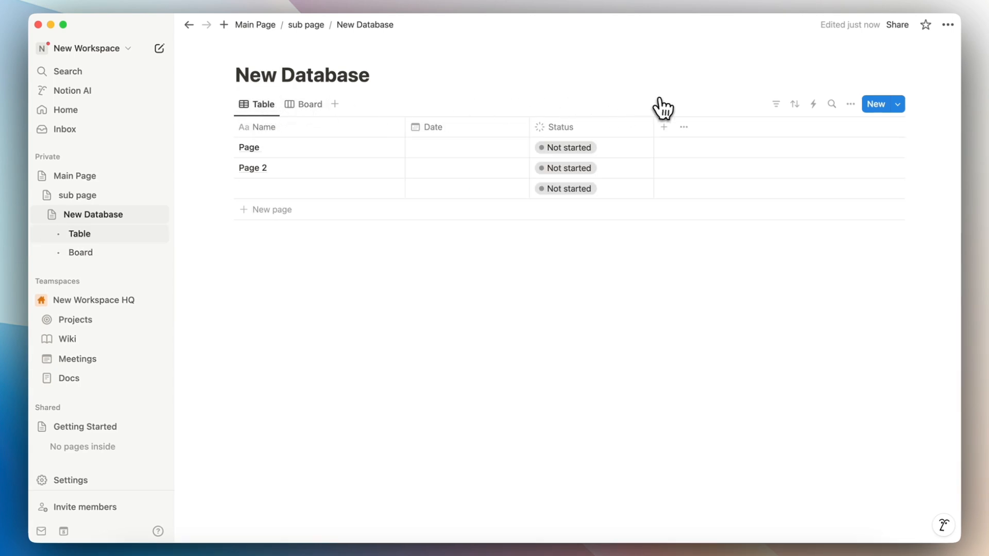
click(776, 104)
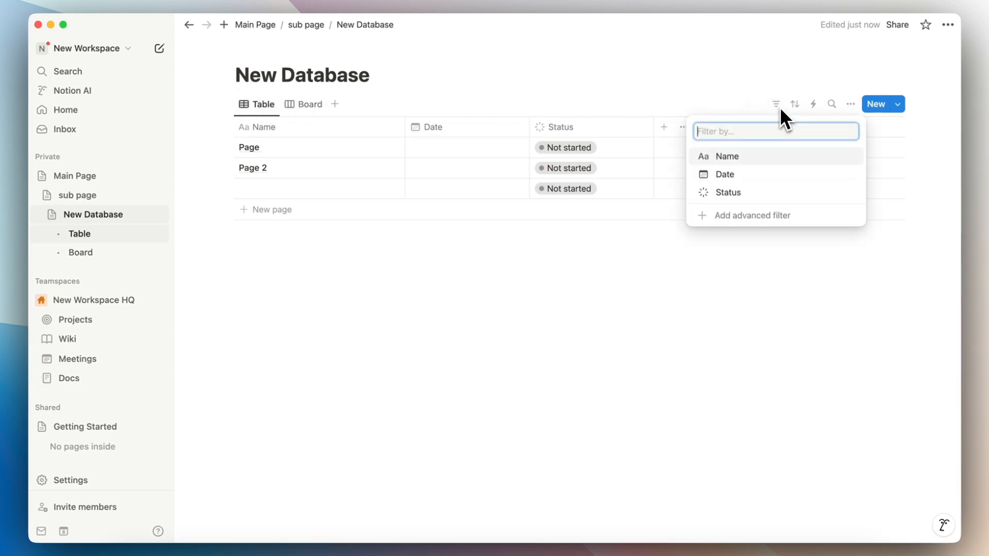
click(795, 106)
click(796, 105)
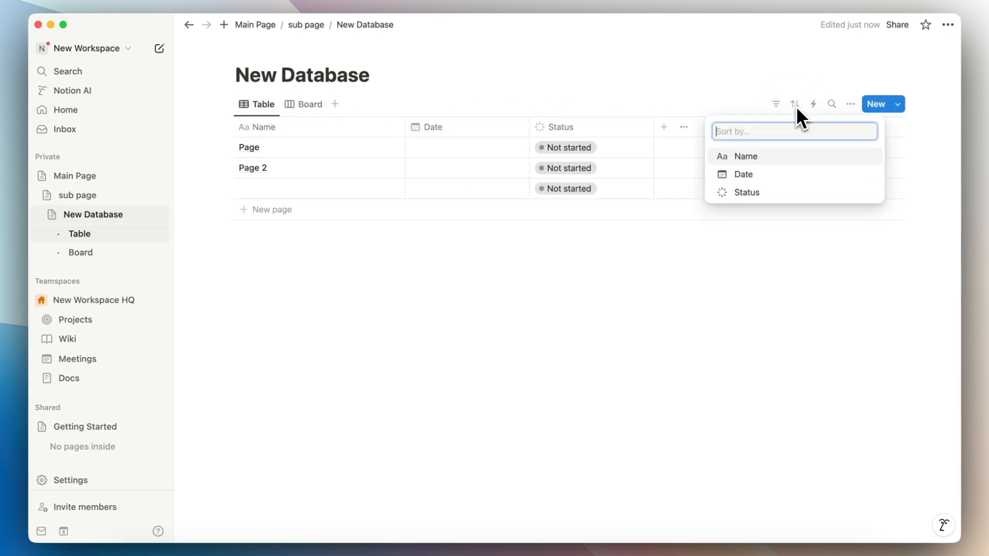
click(715, 110)
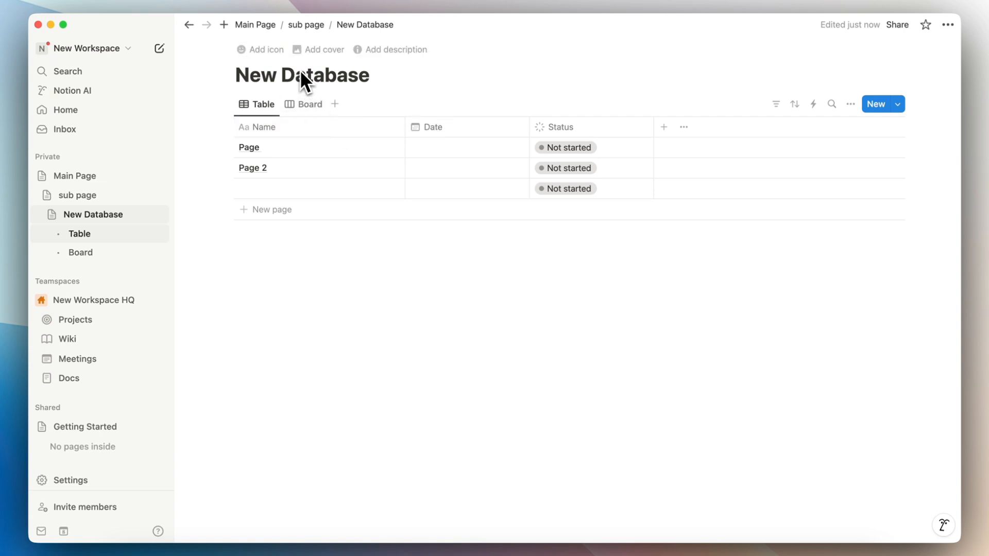
Step: Turn the New Database link on the sub page into an inline table
click(307, 25)
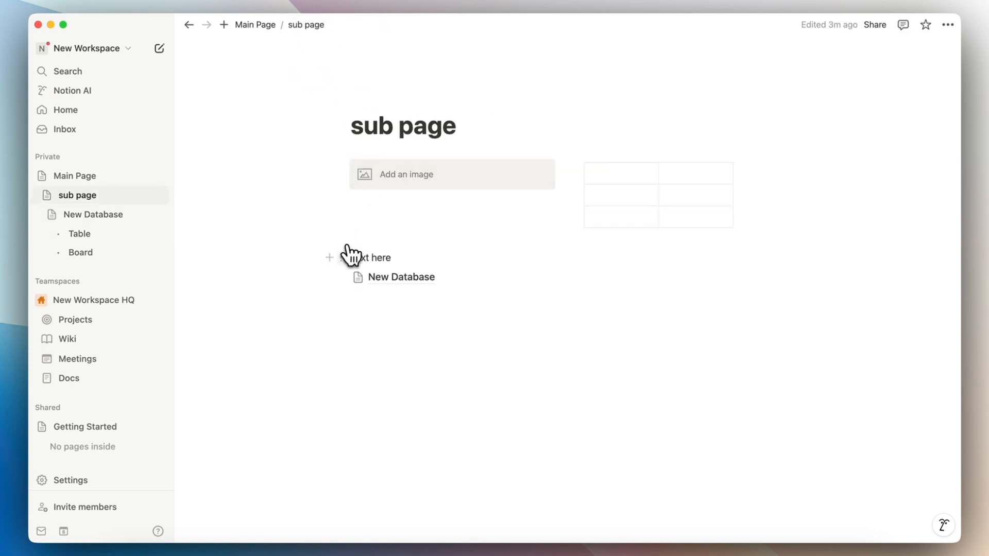
click(402, 284)
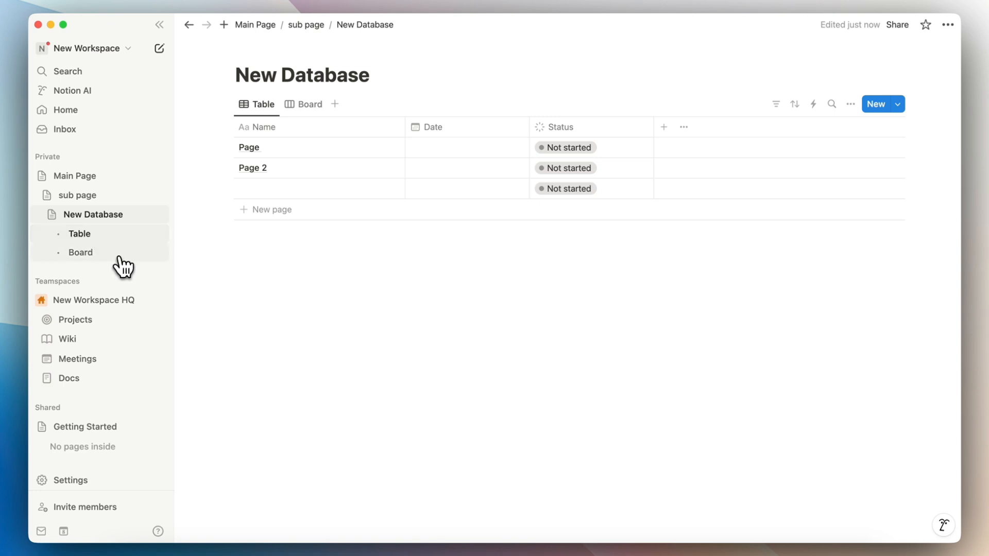
click(306, 24)
click(346, 280)
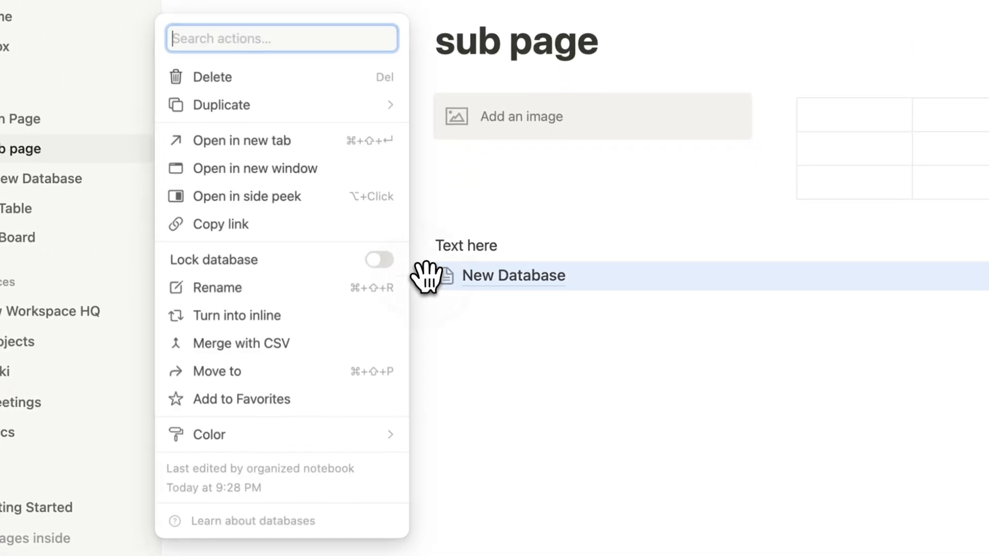
click(265, 313)
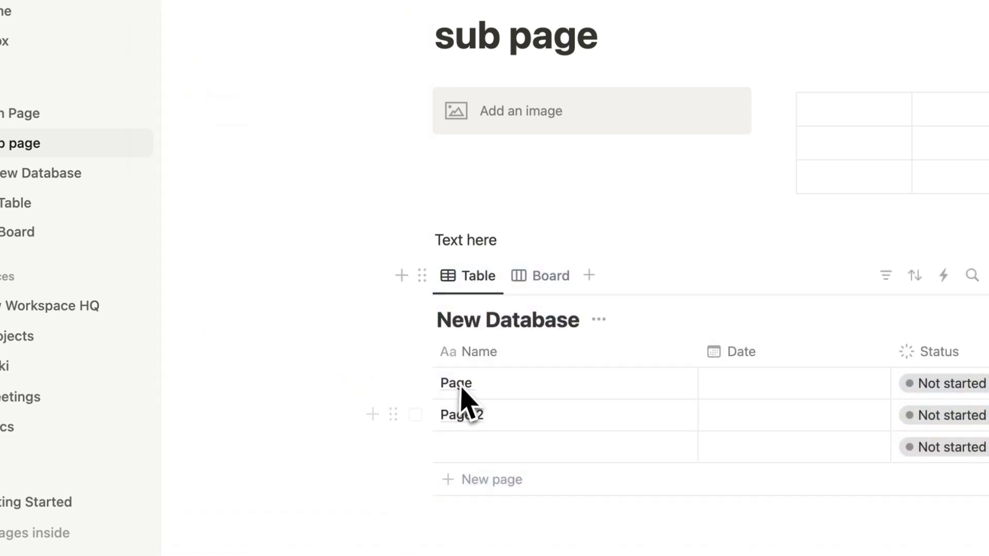
Step: Add an empty text line below the inline New Database table
scroll(530, 418, down, 3)
drag(421, 188, 437, 418)
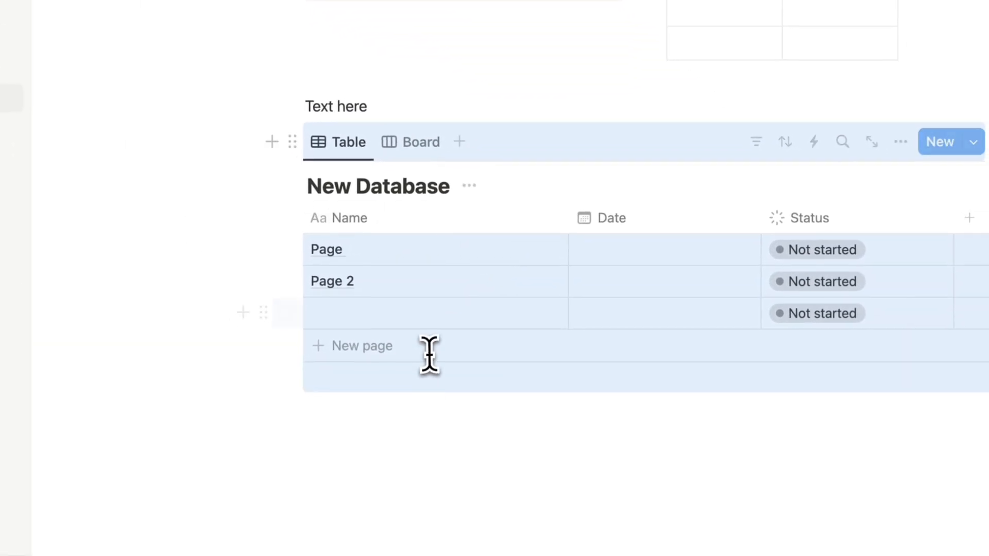
click(417, 422)
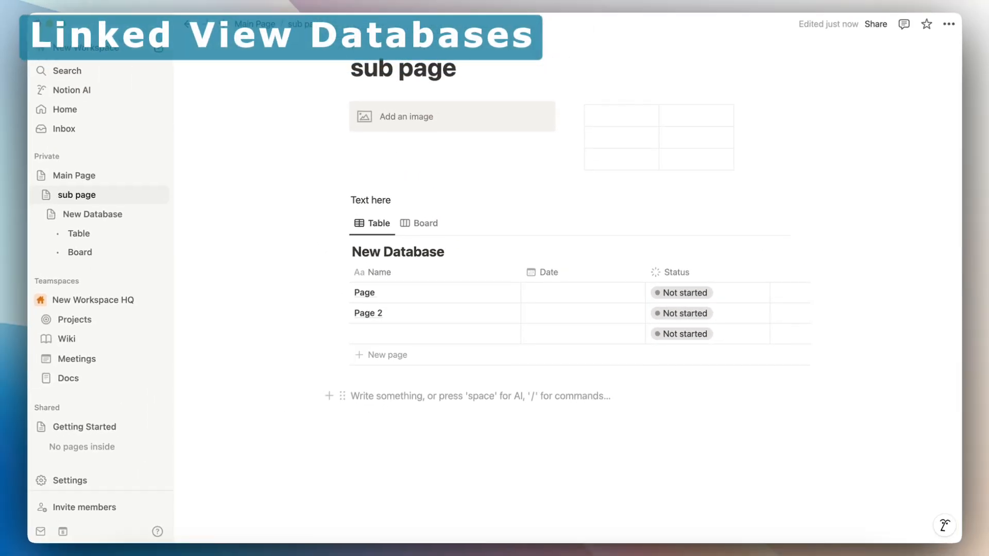
Step: Insert a linked view of New Database with /linked
text(/linked)
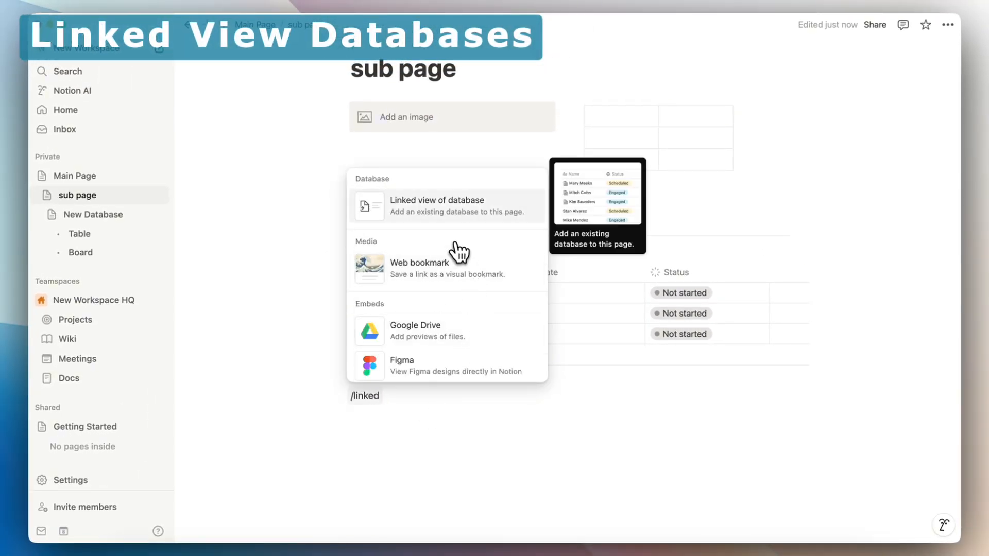
click(438, 211)
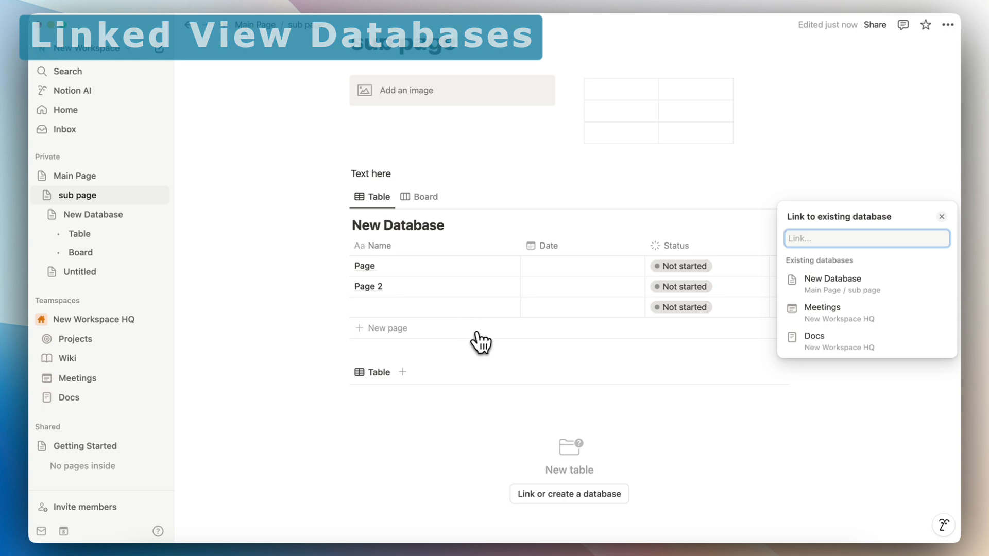
click(821, 289)
click(551, 370)
Step: Add a Page 3 row in the linked table and drag the linked block onto Main Page
scroll(548, 369, down, 2)
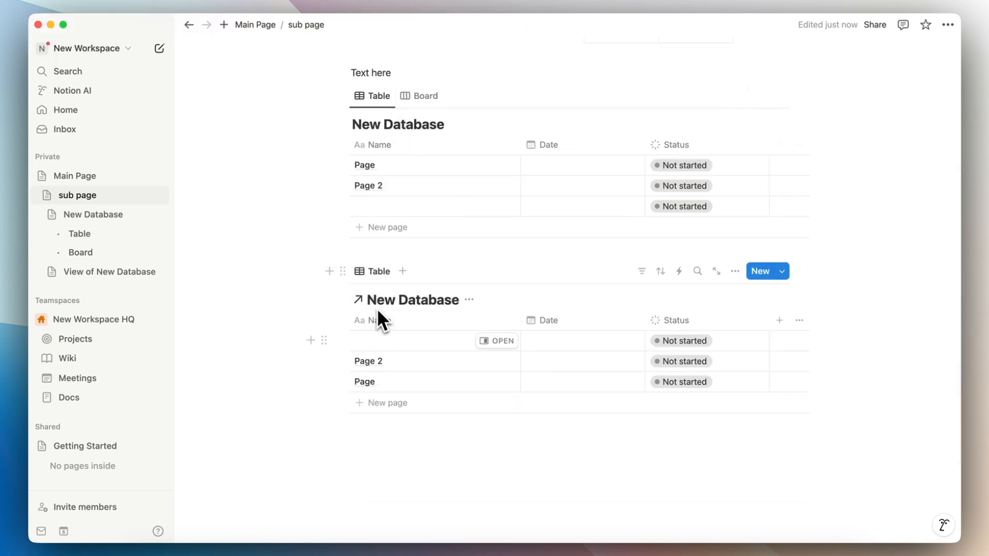
click(392, 349)
text(Page 3)
key(Return)
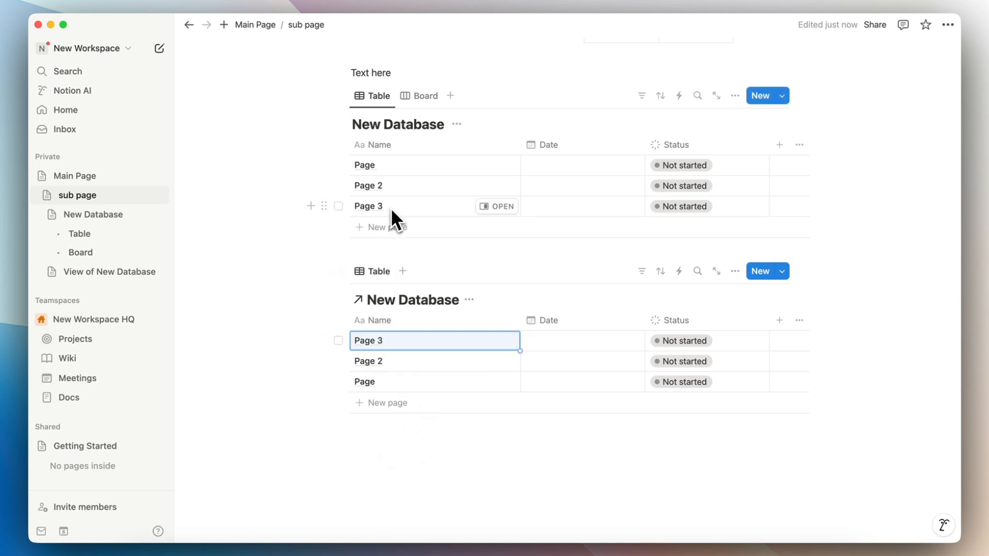
drag(343, 273, 391, 280)
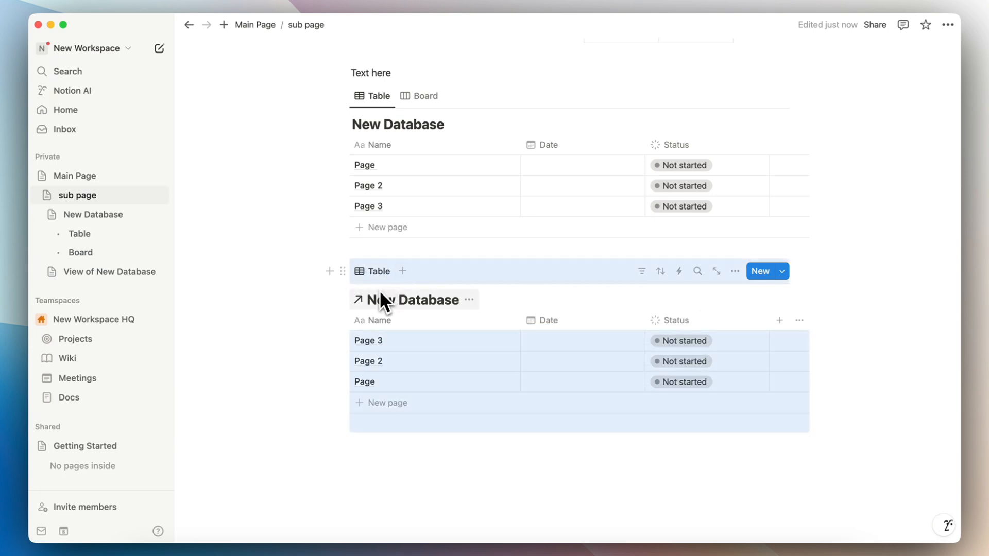
drag(343, 272, 66, 184)
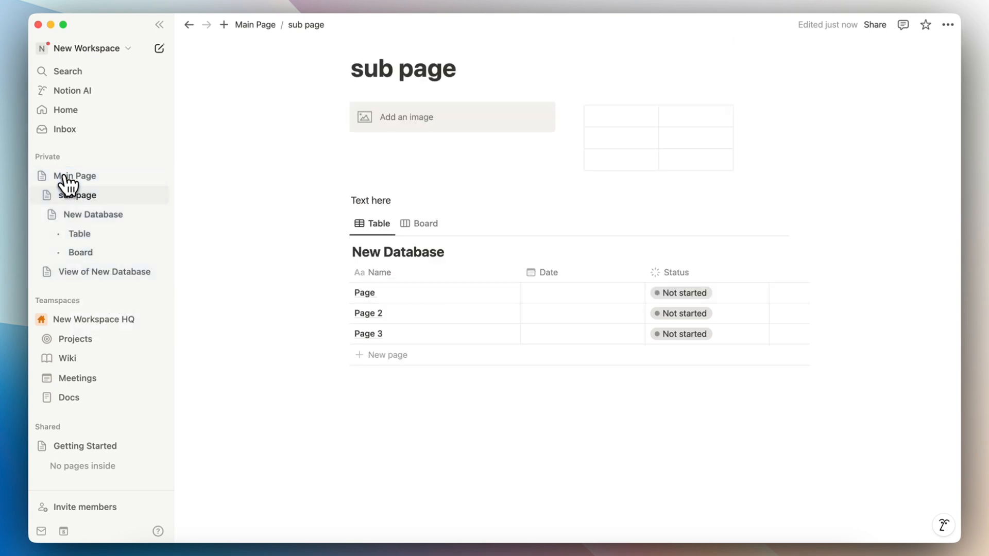
Step: On Main Page, add a Page 4 row through the linked table, then return to the sub page
click(66, 184)
click(401, 313)
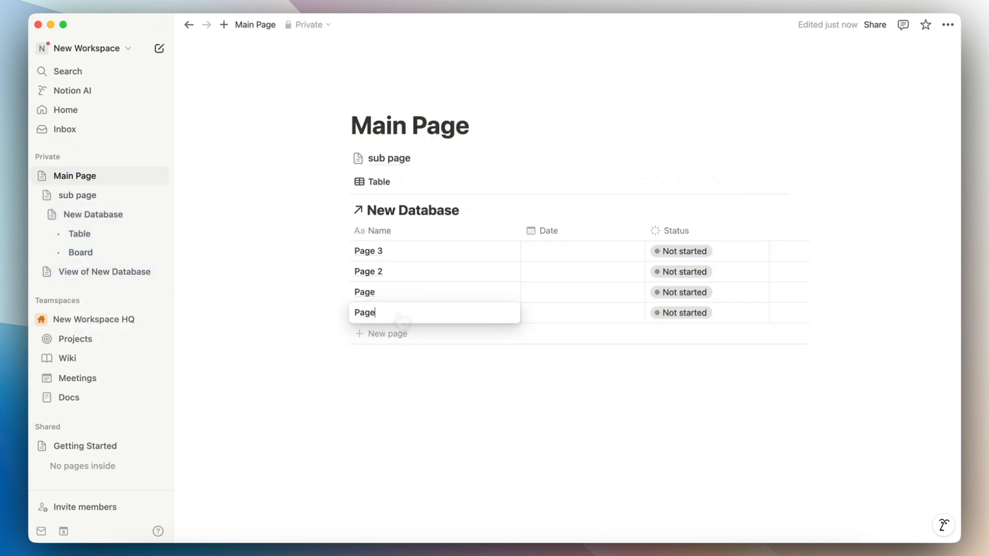
key(Escape)
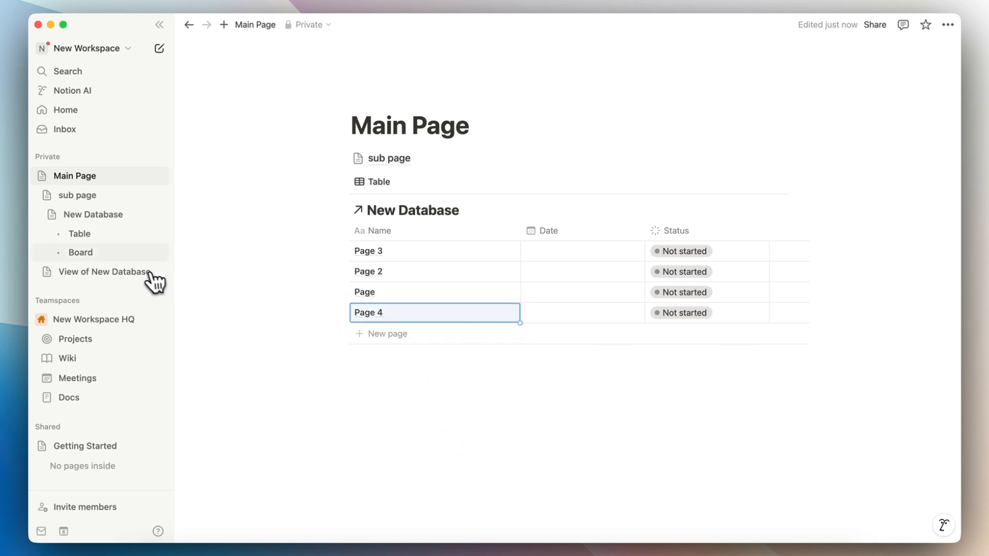
click(80, 196)
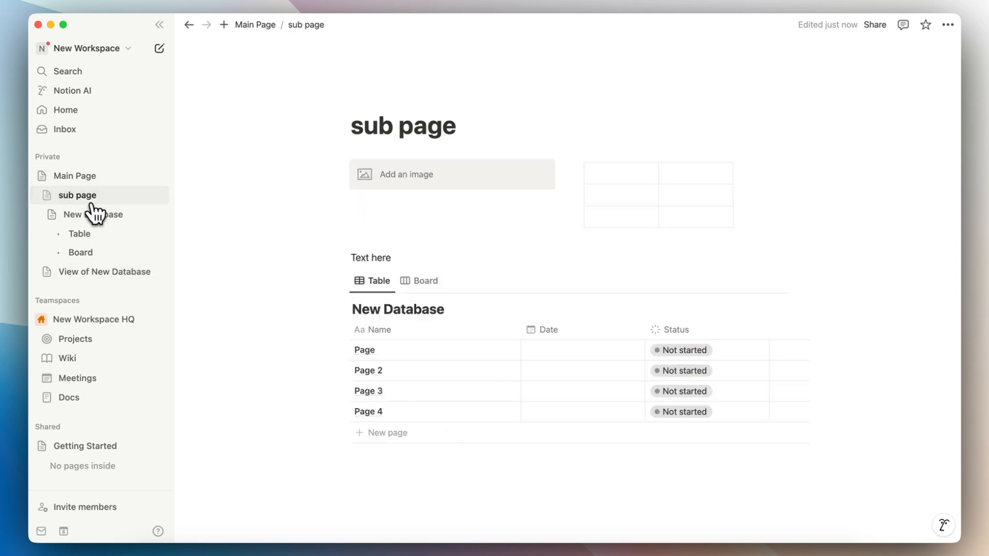
scroll(443, 361, down, 3)
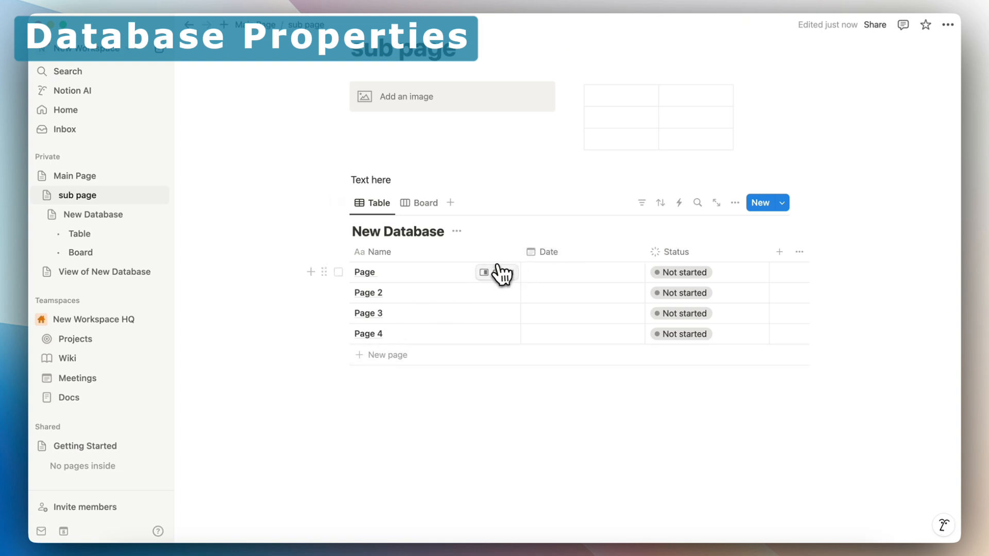
click(495, 272)
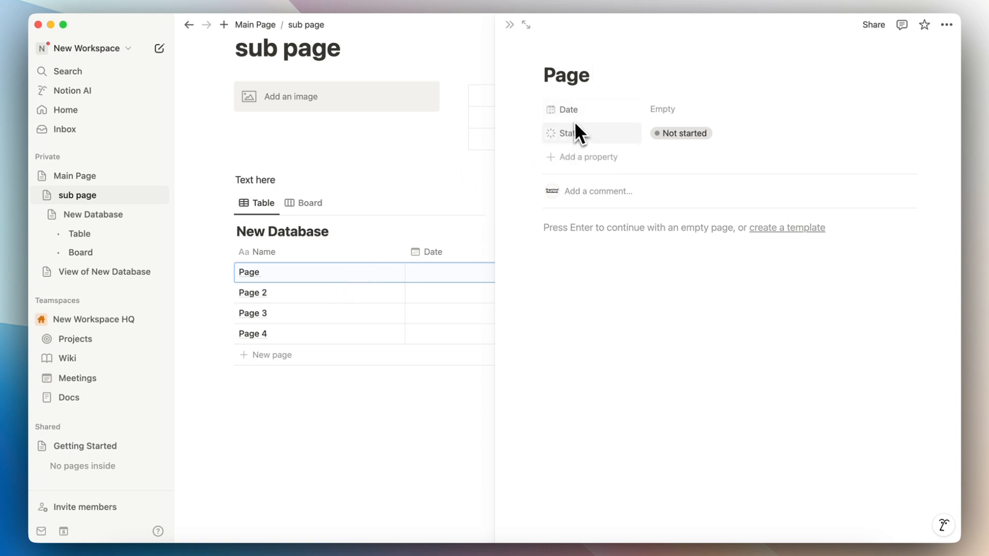
click(602, 159)
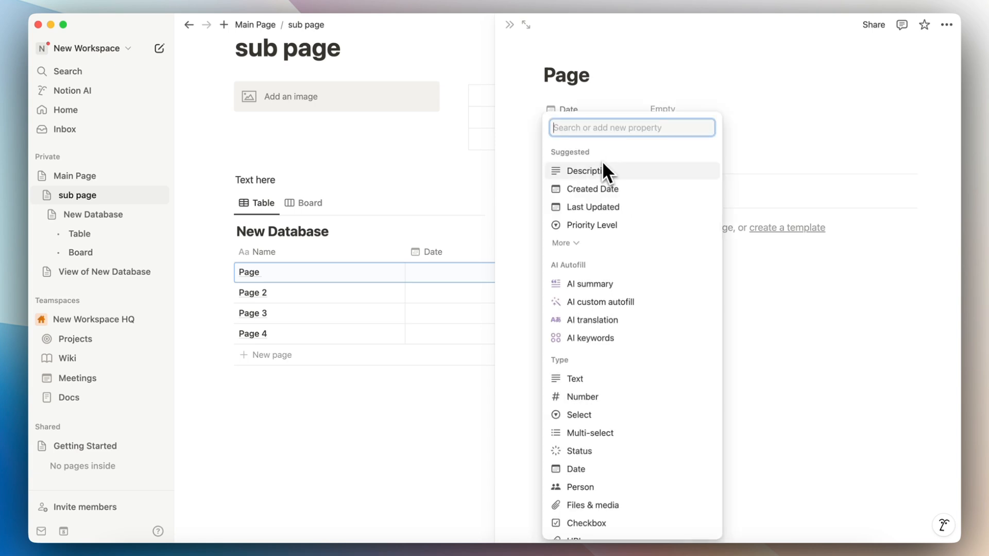
scroll(613, 242, down, 3)
scroll(614, 241, down, 2)
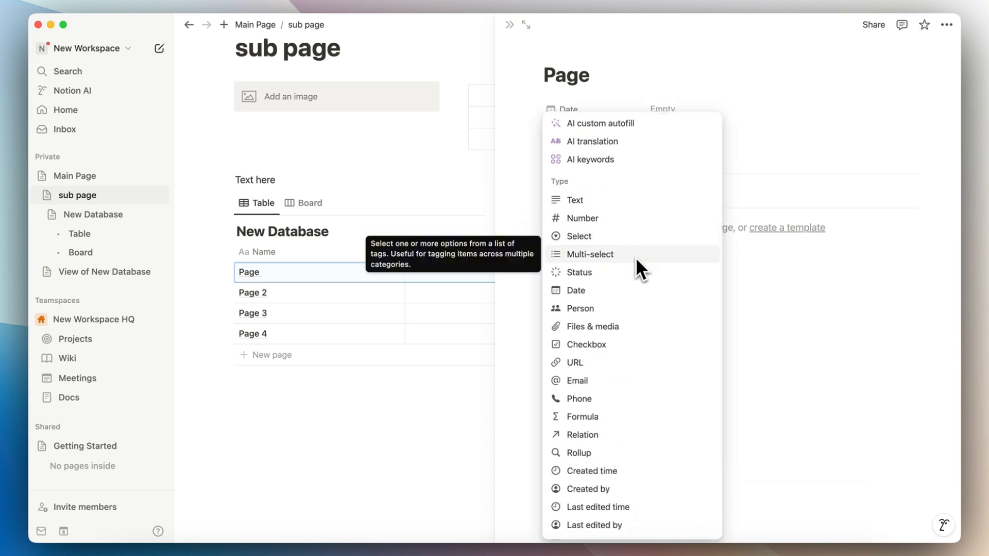
scroll(635, 320, down, 2)
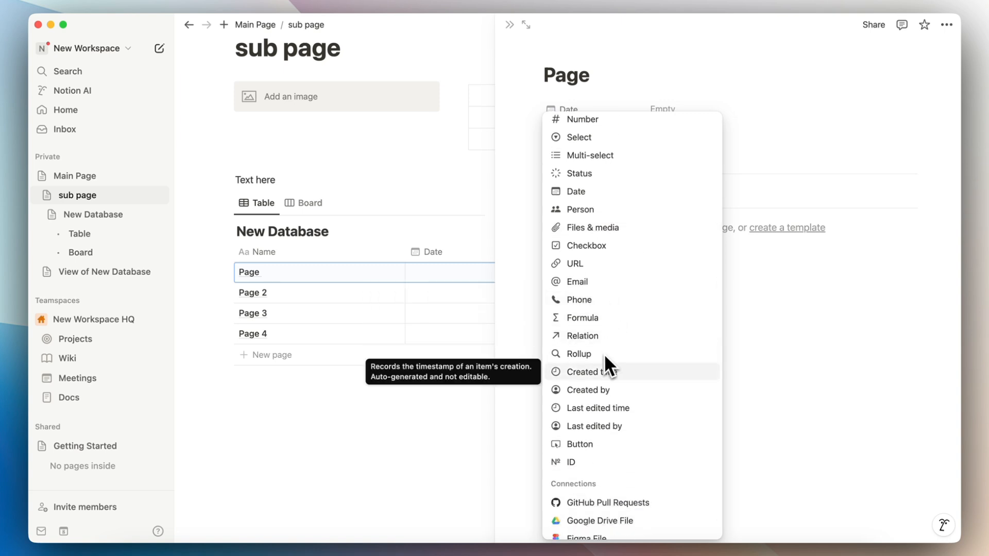
scroll(656, 449, up, 6)
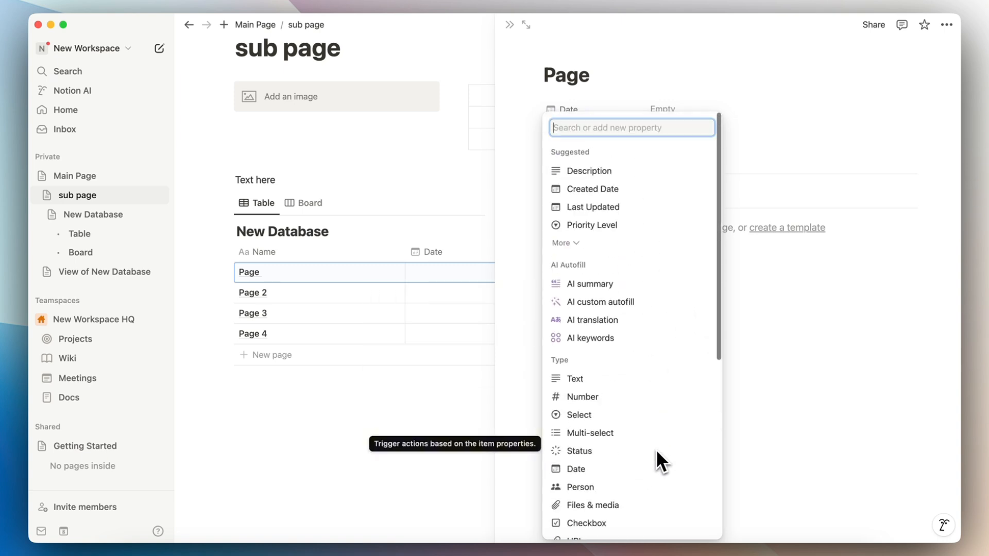
click(769, 173)
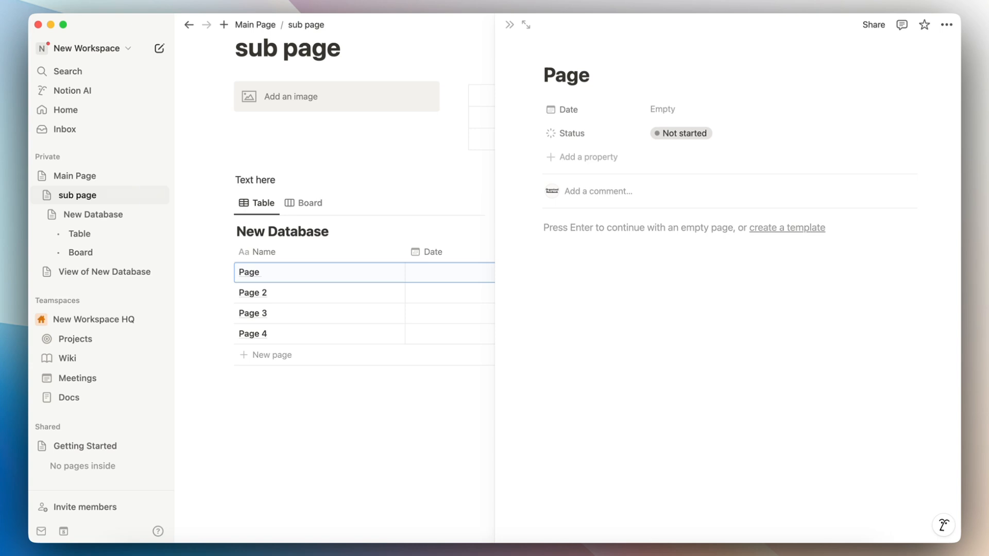
click(585, 157)
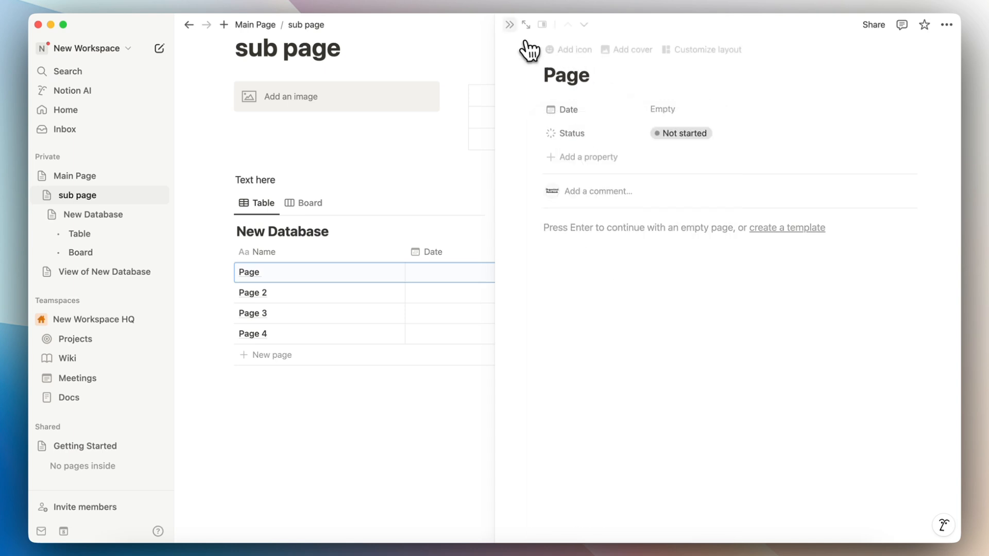
click(389, 397)
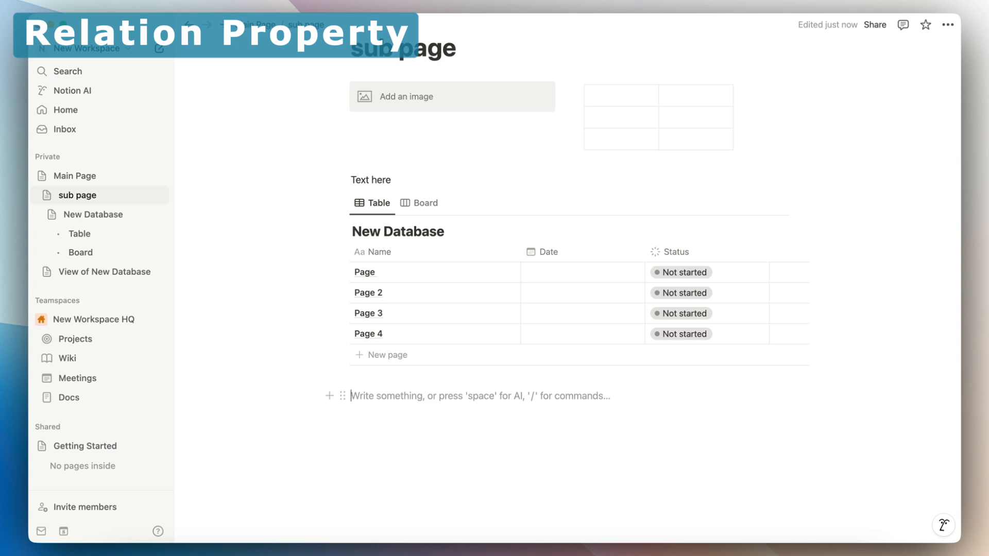
Step: Insert an inline database titled New Database 2 with /data
text(/data)
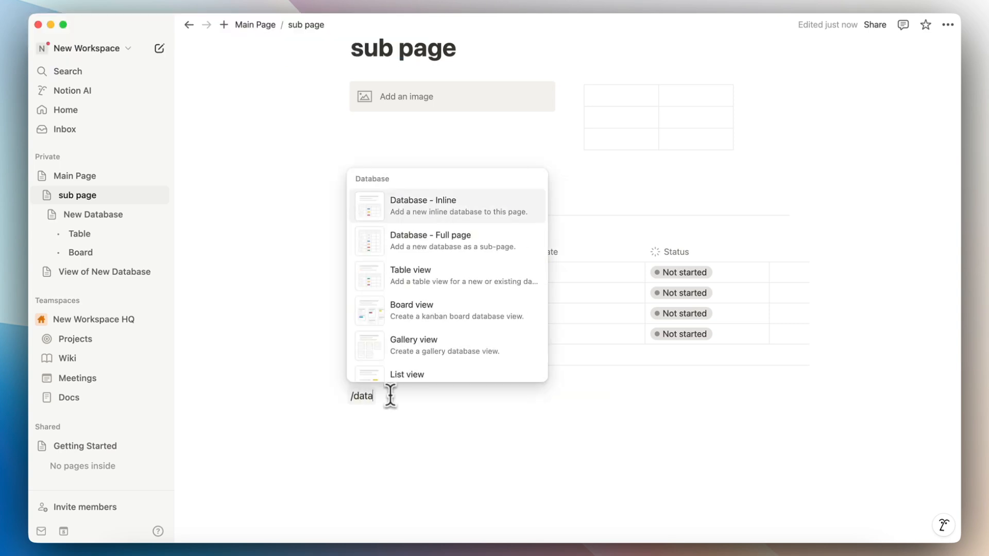
click(451, 214)
text(New Database 2)
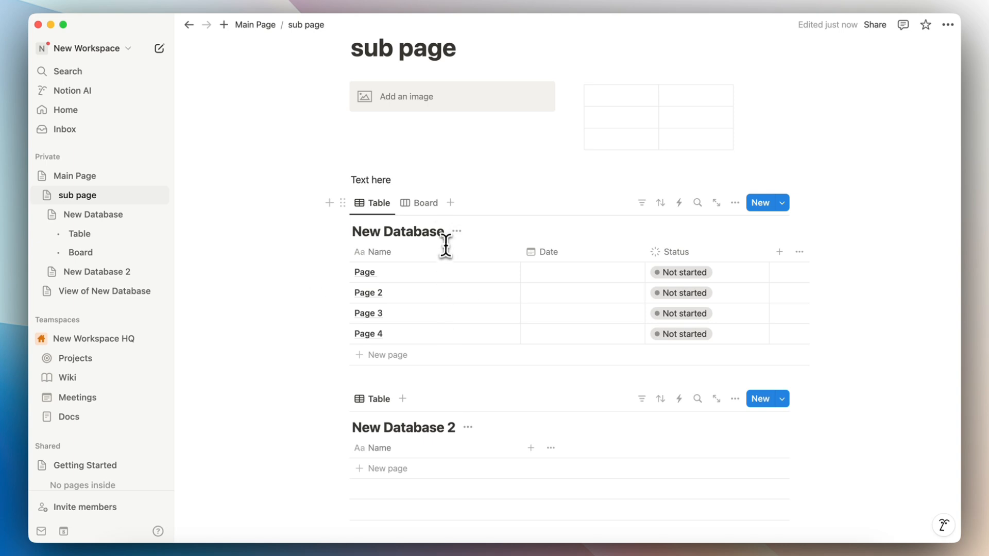
Step: Rename the first database to New Database 1 and add a new property to New Database 2
click(443, 232)
text(1)
scroll(564, 229, down, 5)
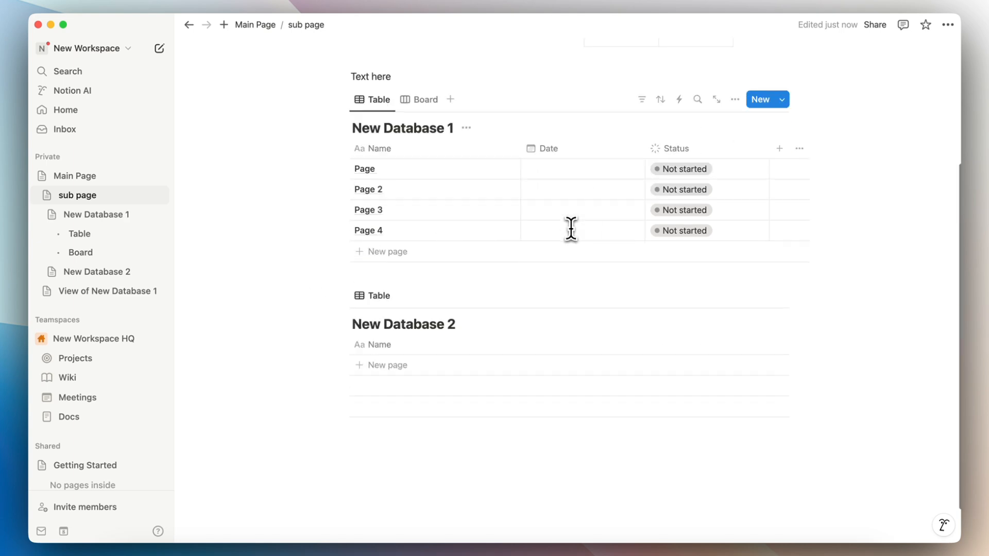
scroll(522, 301, up, 2)
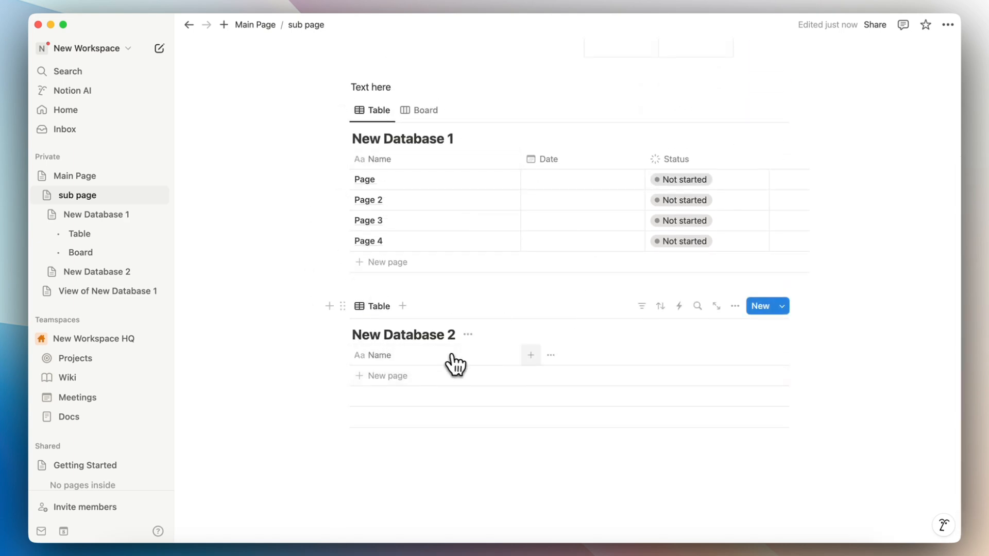
click(530, 355)
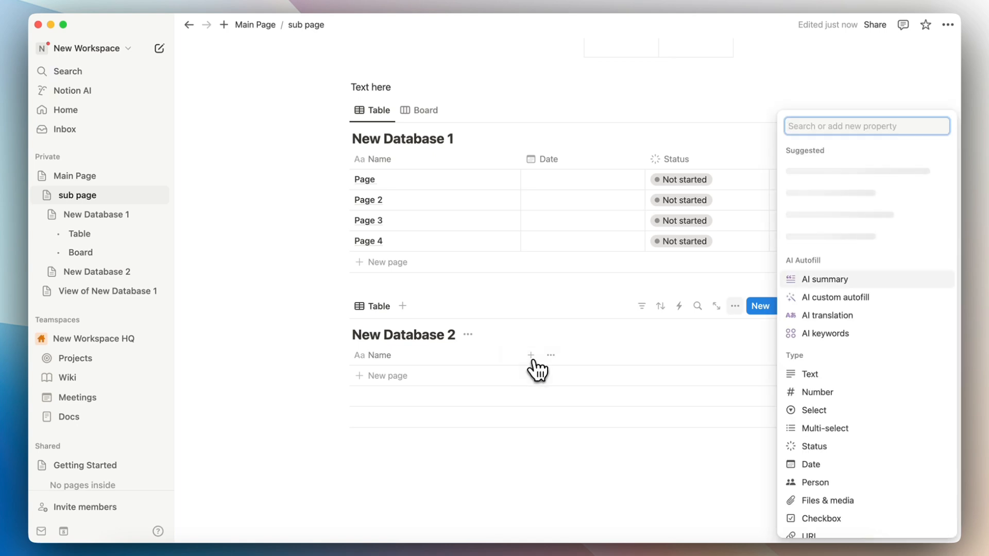
Step: Add a Relation property in New Database 2 linking to New Database 1
text(relat)
click(801, 376)
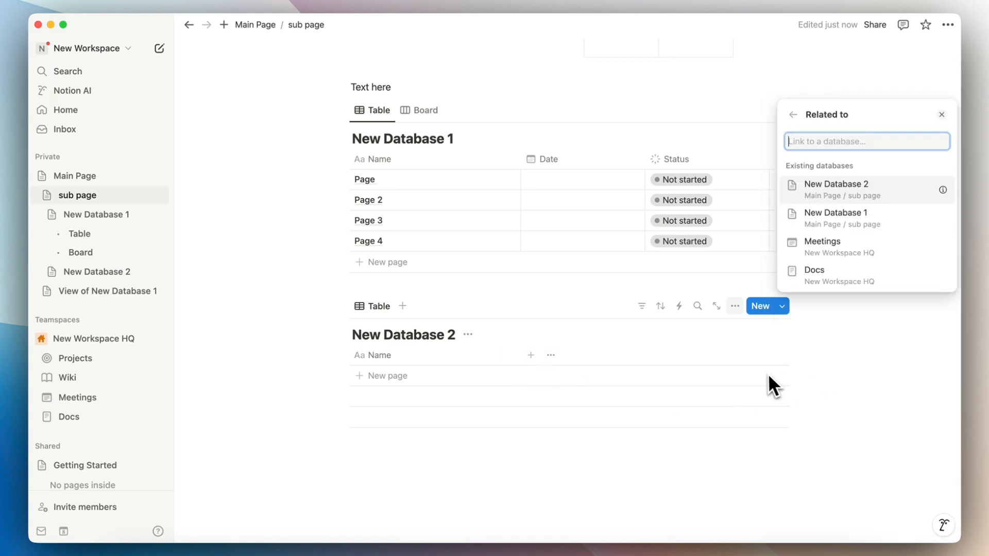
click(864, 227)
click(901, 265)
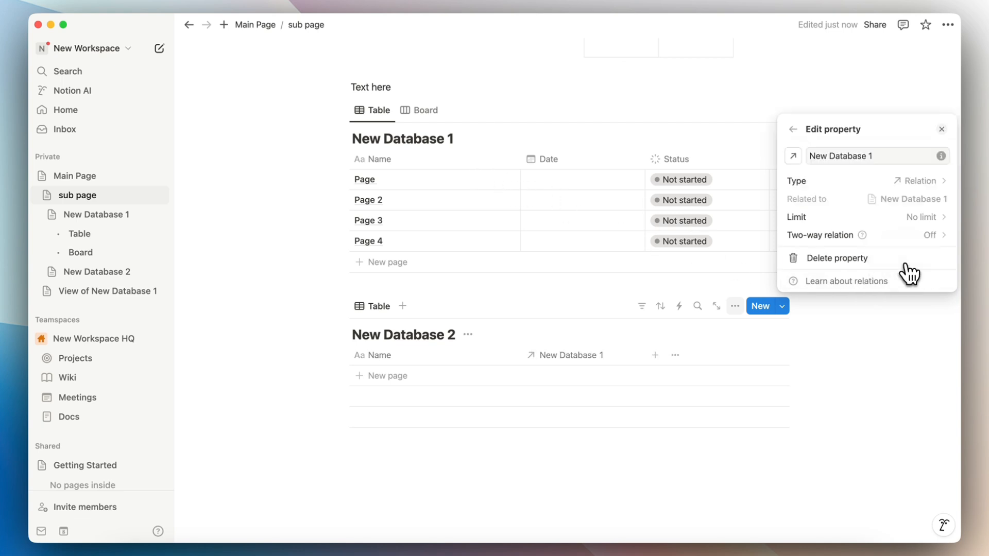
click(591, 390)
Step: Add a row named Information related to Page 2
click(567, 384)
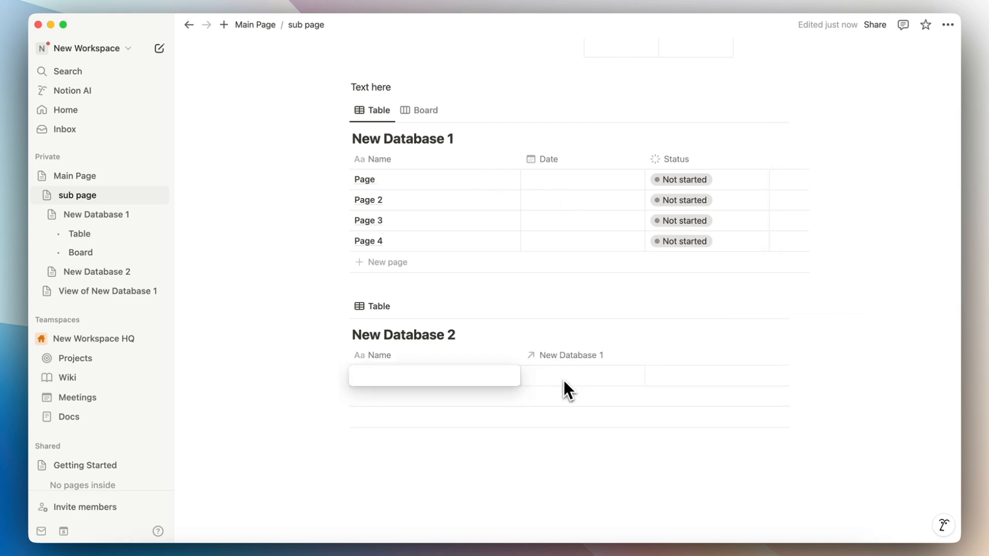
click(584, 381)
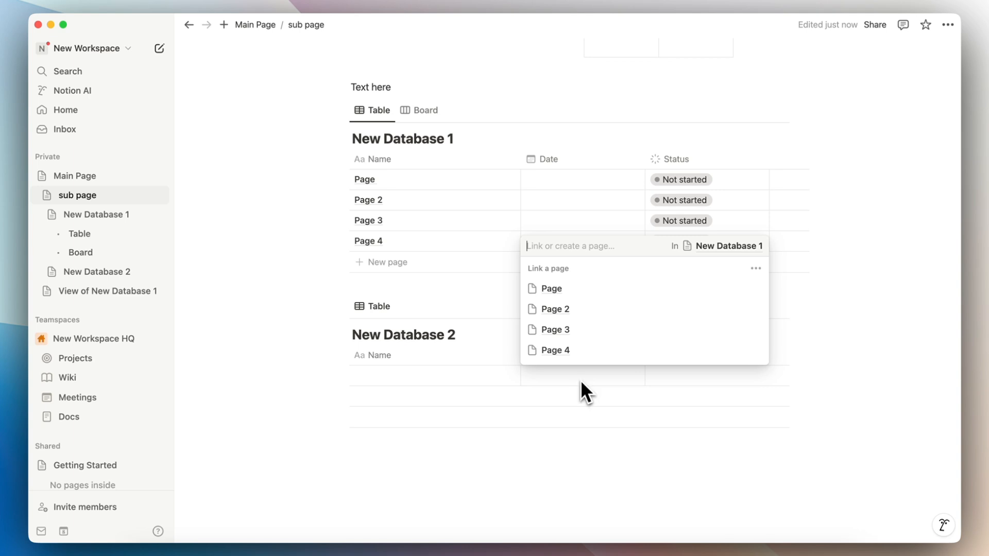
click(582, 308)
click(393, 382)
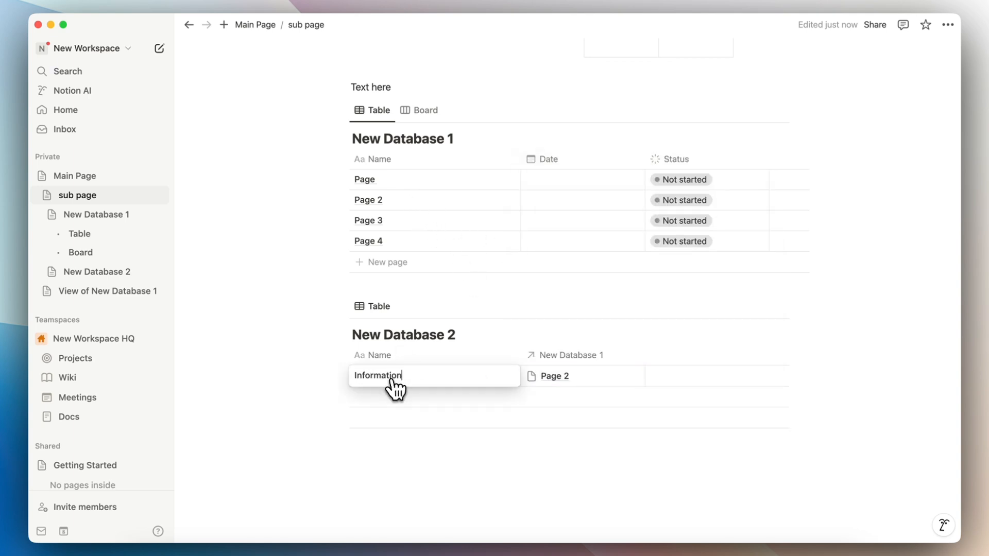
key(Escape)
Step: Rename the relation column to Relates to
click(572, 355)
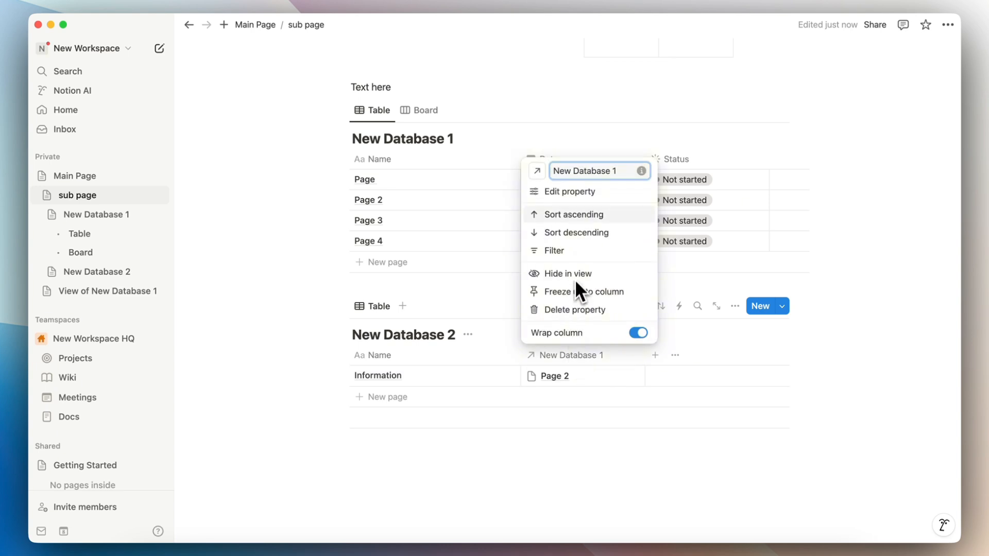
triple_click(583, 170)
text(Relates to)
click(588, 191)
click(625, 409)
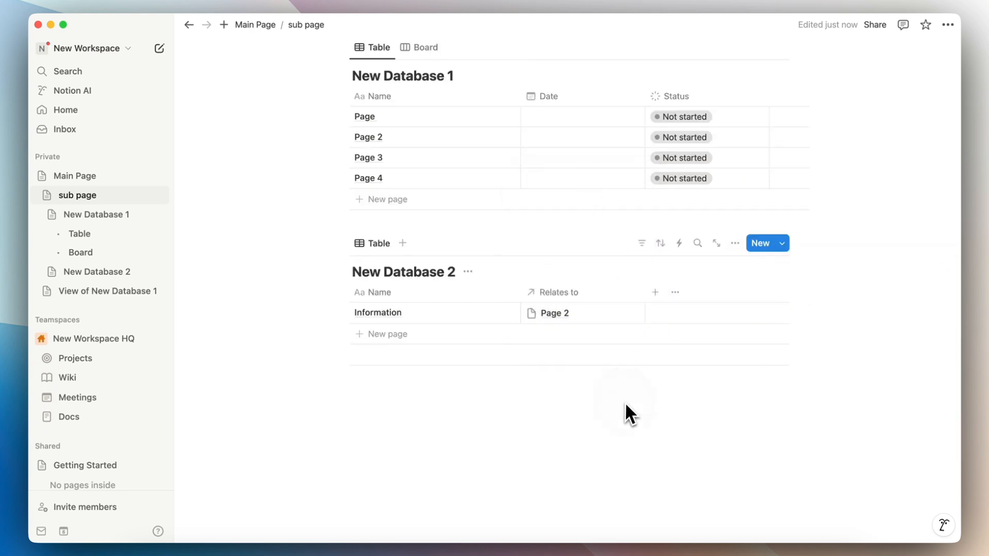
Step: Open Page 2 in side peek, rename the row Chicken Soup and the relation column Ingredients
click(558, 318)
click(555, 355)
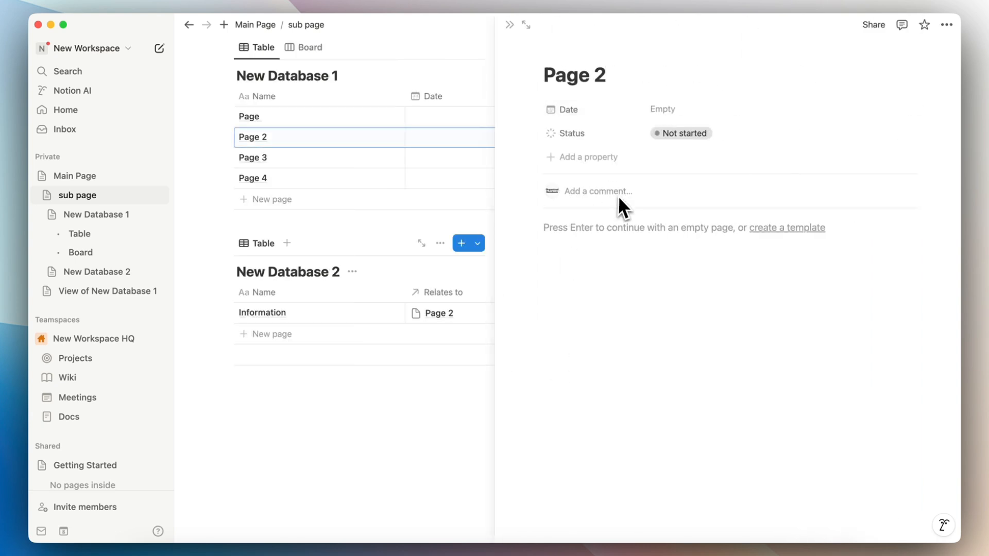
double_click(292, 314)
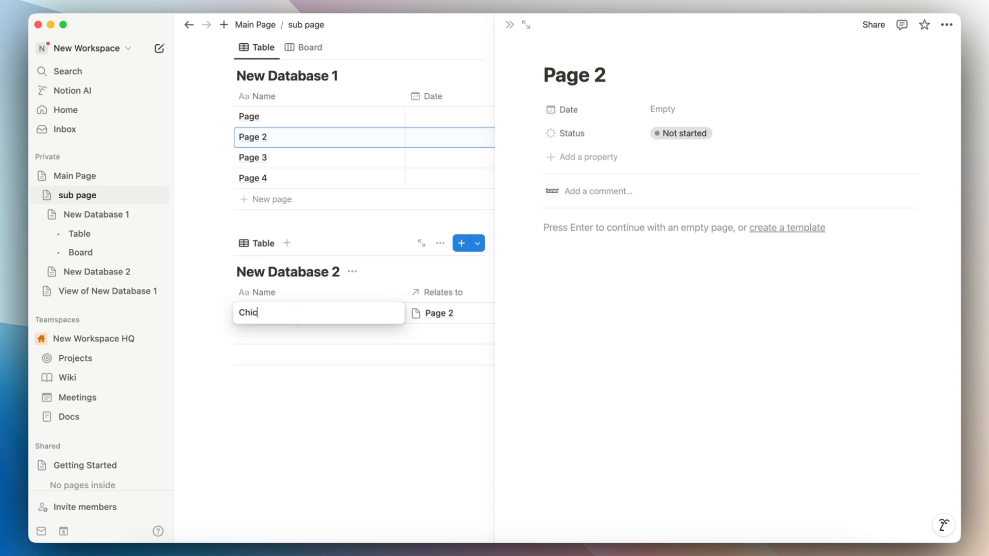
click(451, 293)
text(Ingredients)
click(394, 268)
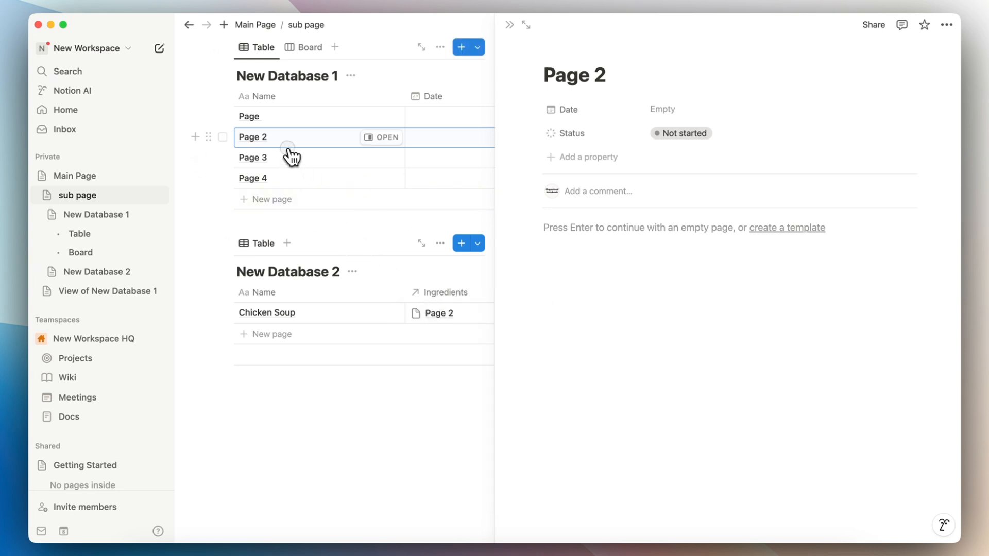
Step: Rename Page 2 to Chicken
double_click(283, 137)
text(Chicken)
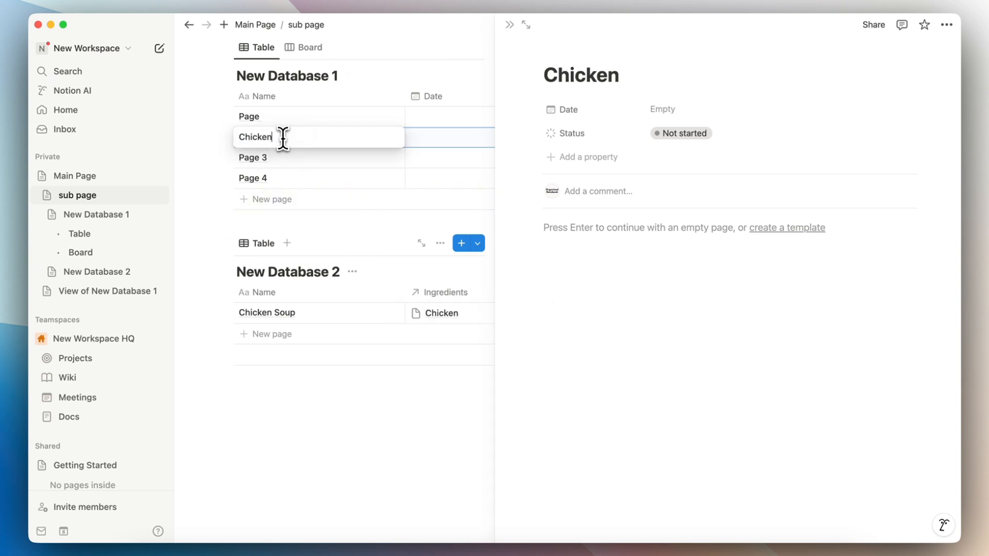
key(Return)
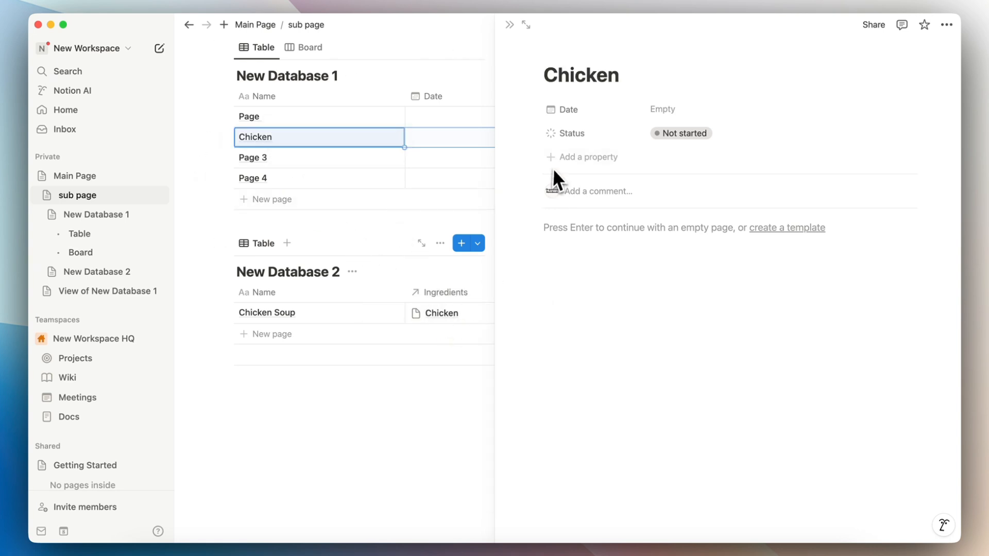
Step: Rename New Database 1's Date property to Date Bought and close the Chicken side panel
click(582, 112)
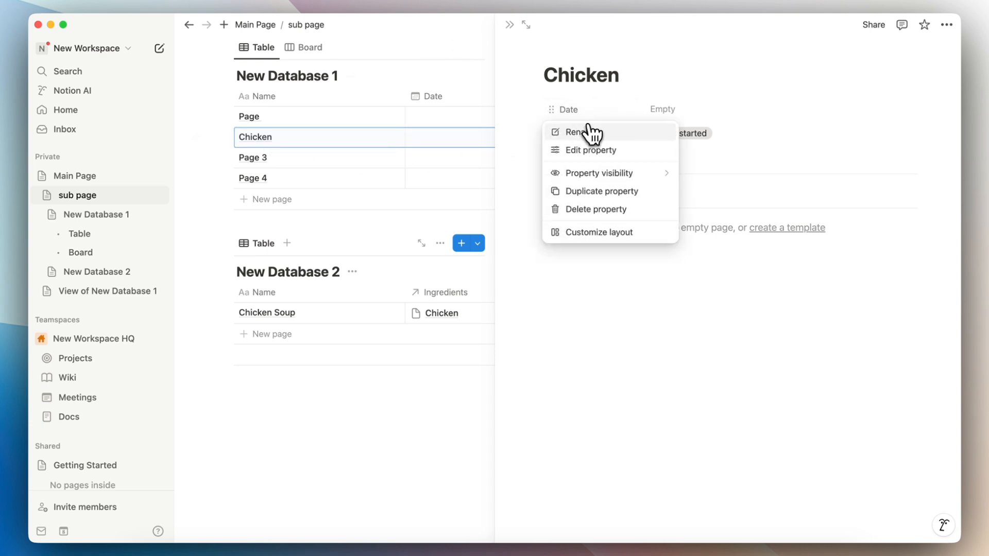
click(587, 132)
click(614, 138)
text(B)
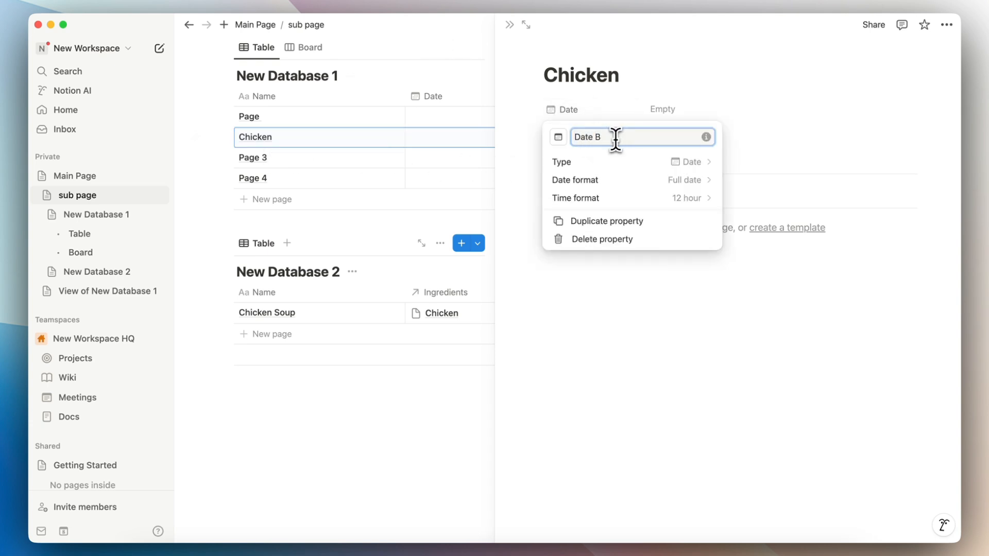
text(ought)
key(Return)
click(590, 157)
key(Escape)
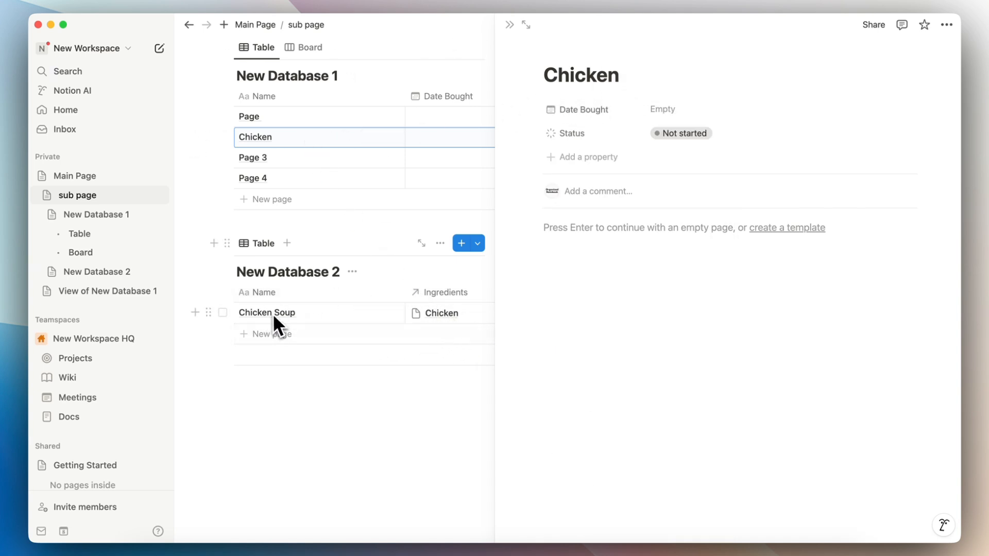
click(510, 24)
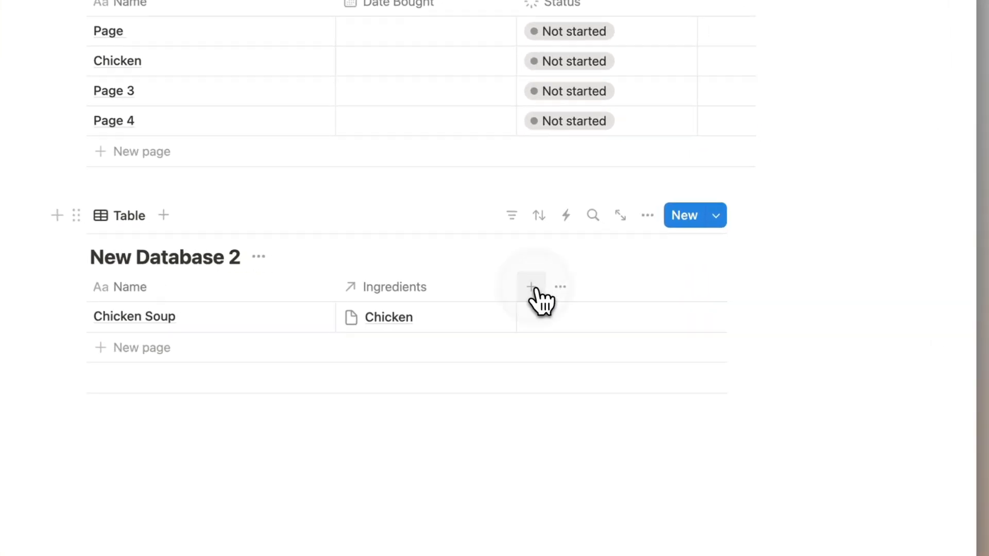
Step: Add a Multi-select column to New Database 2 and tag Chicken Soup with Chicken
click(533, 287)
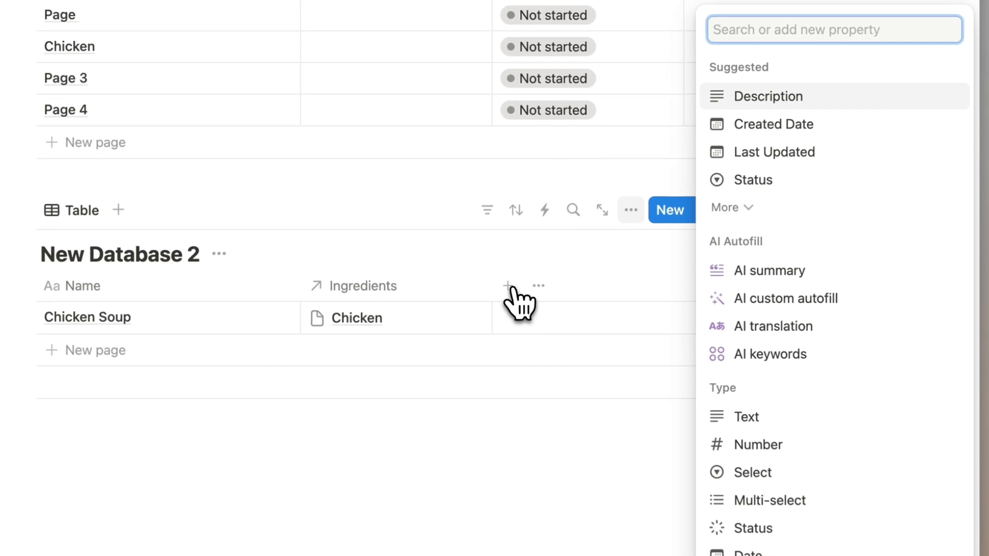
text(mul)
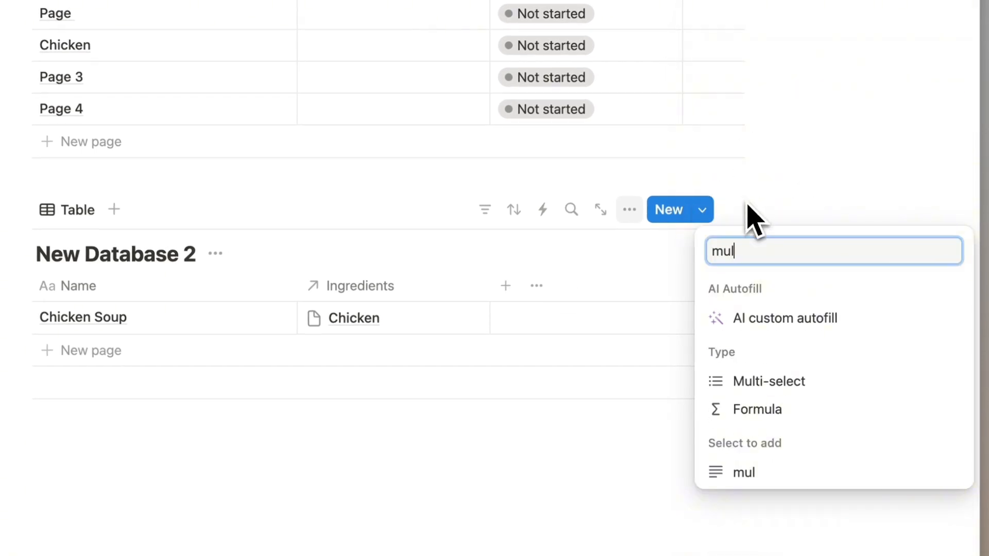
click(565, 327)
text(C)
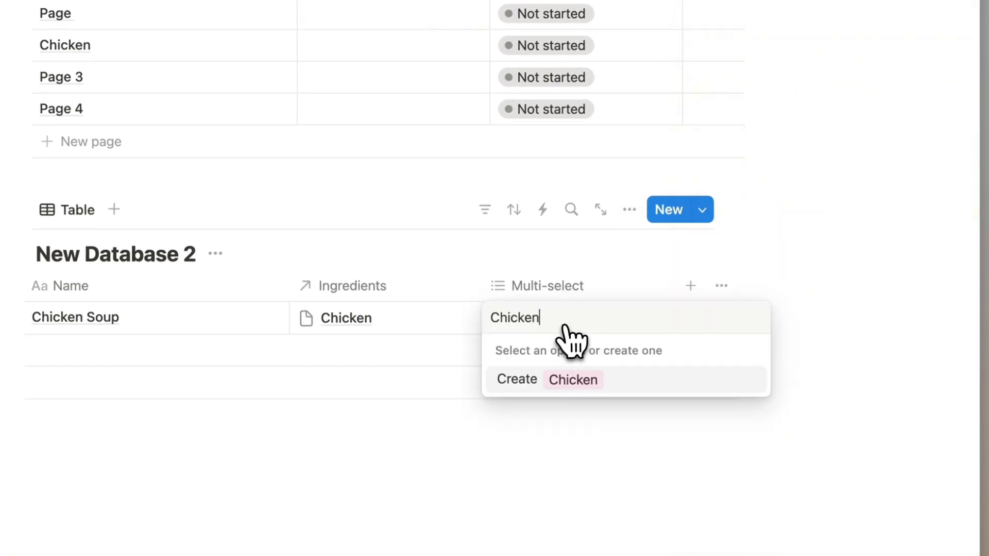
key(Return)
key(Escape)
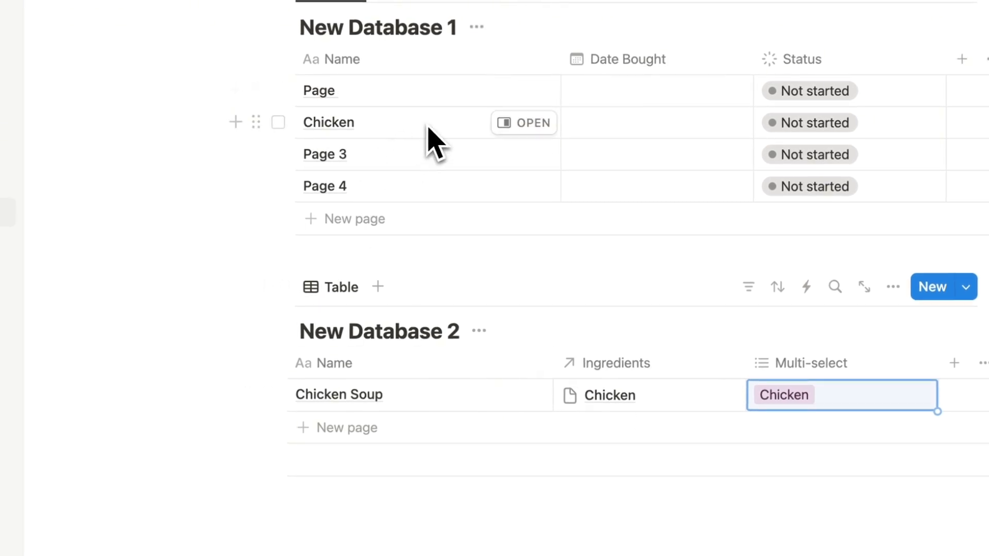
Step: Review the Chicken tag options and peek the linked Chicken ingredient page
click(546, 428)
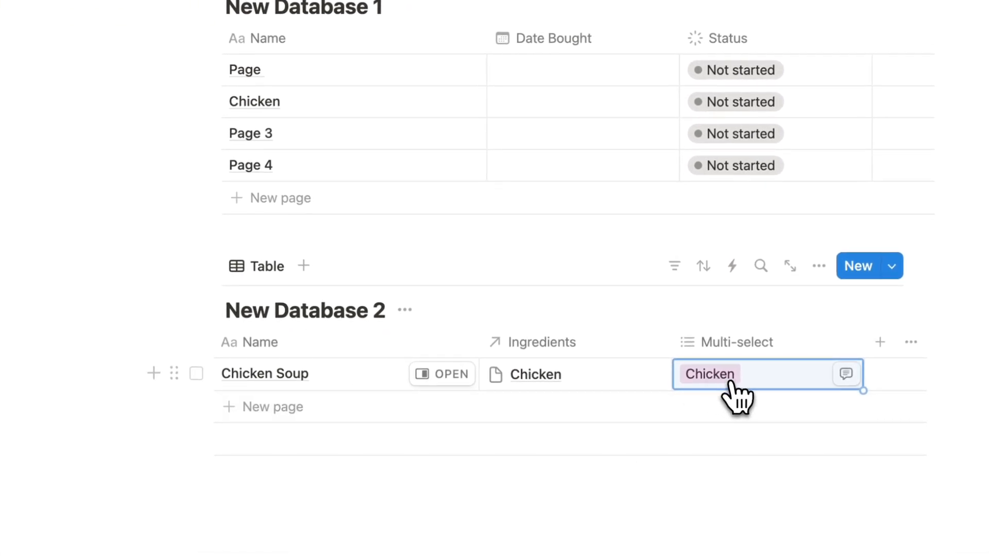
click(733, 380)
click(687, 378)
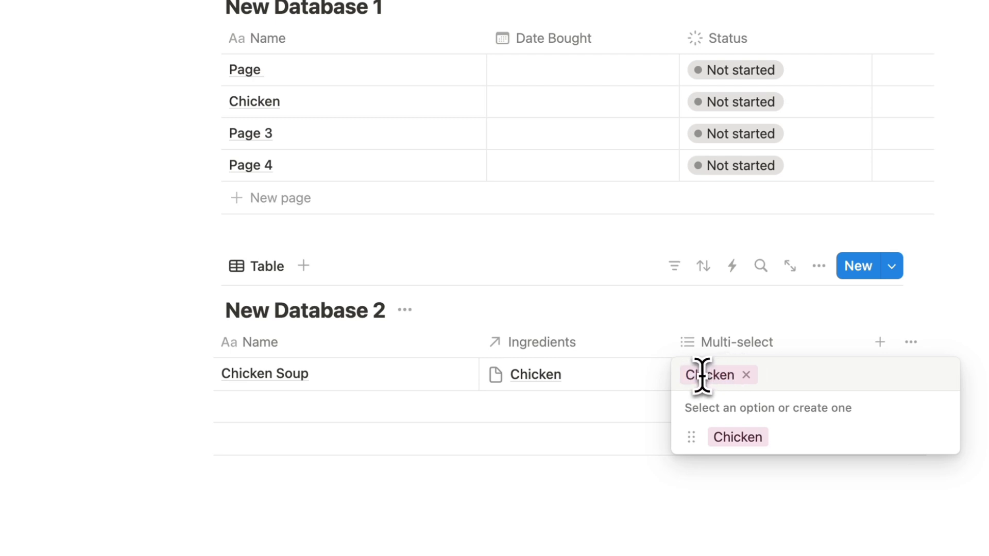
click(681, 339)
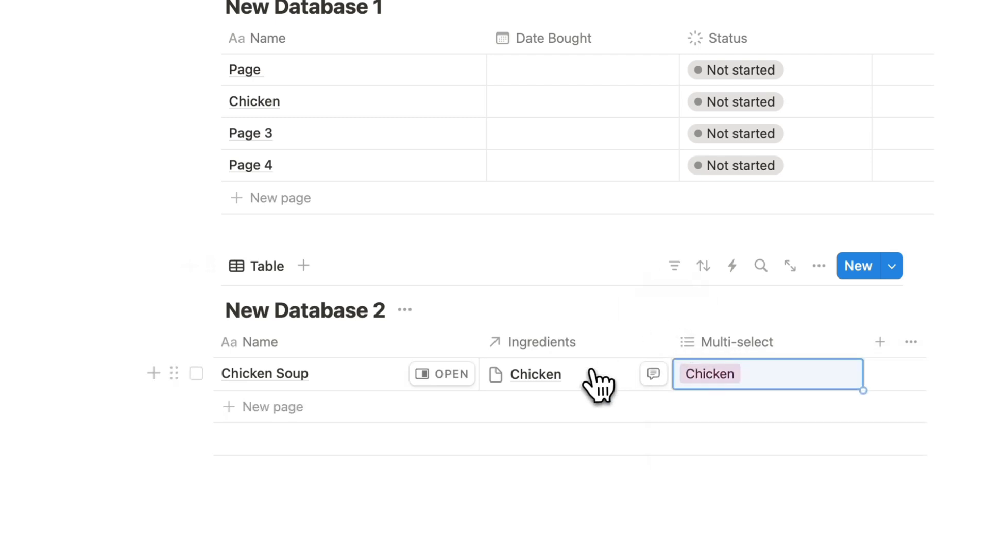
click(565, 400)
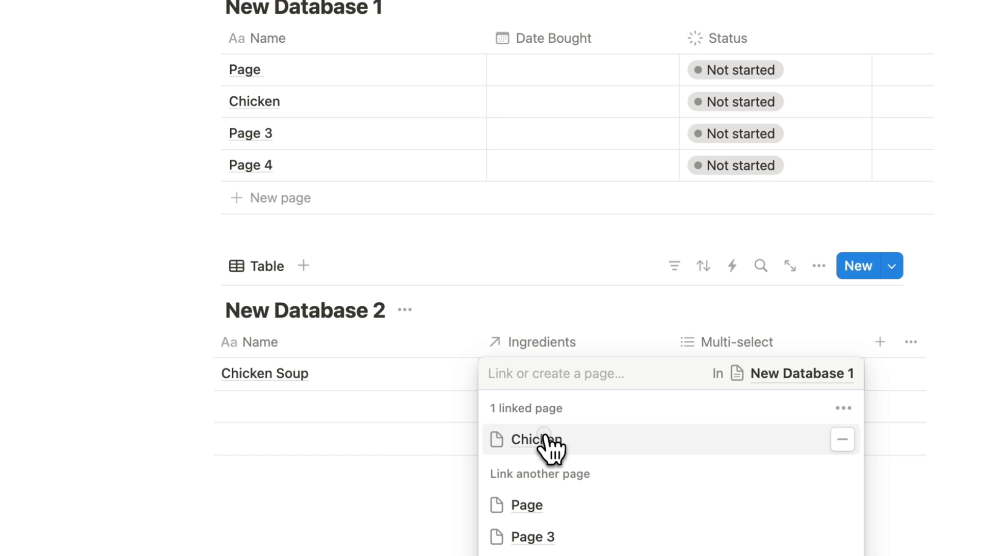
click(550, 439)
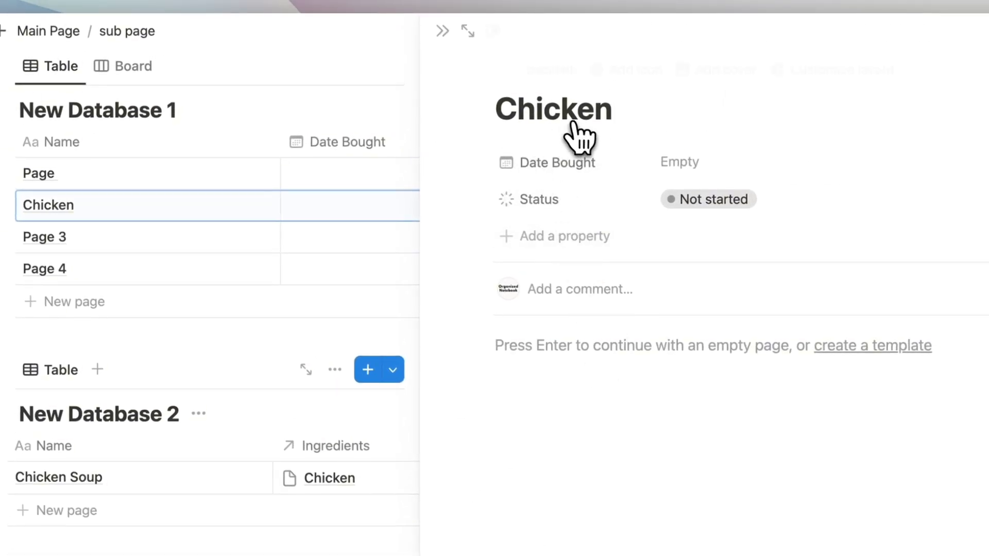
click(443, 32)
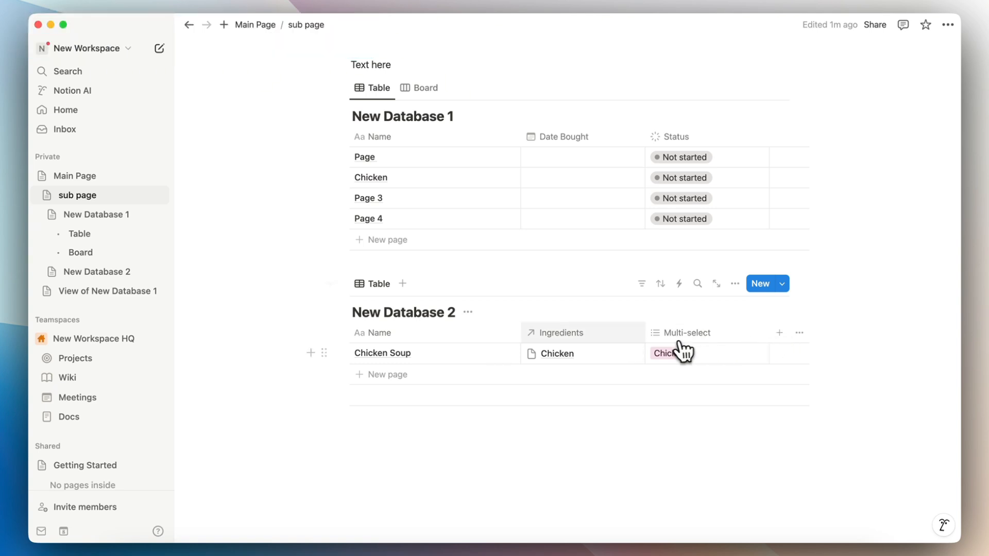
Step: Add a Rollup property on the Ingredients relation calculating Count all
click(779, 333)
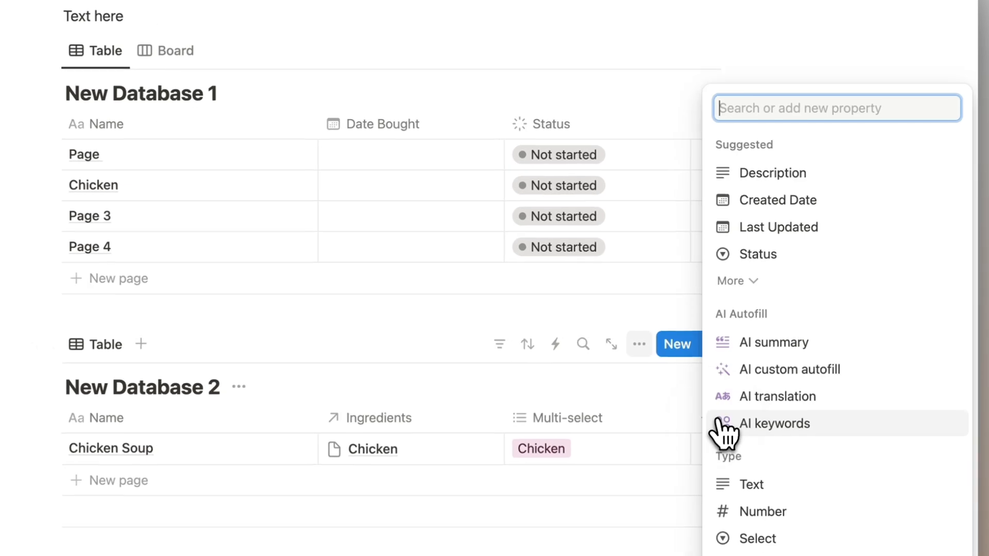
text(rol)
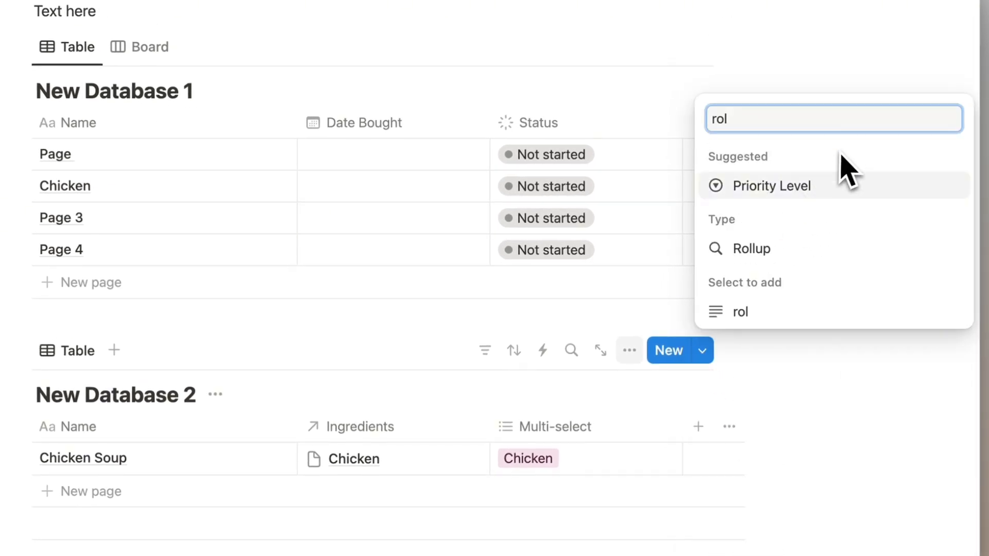
click(819, 247)
click(922, 102)
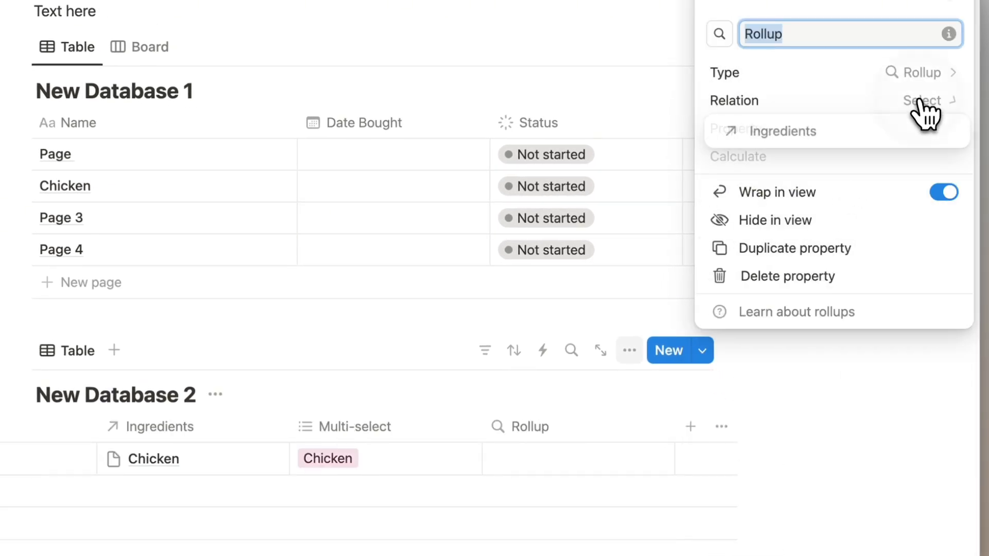
click(907, 132)
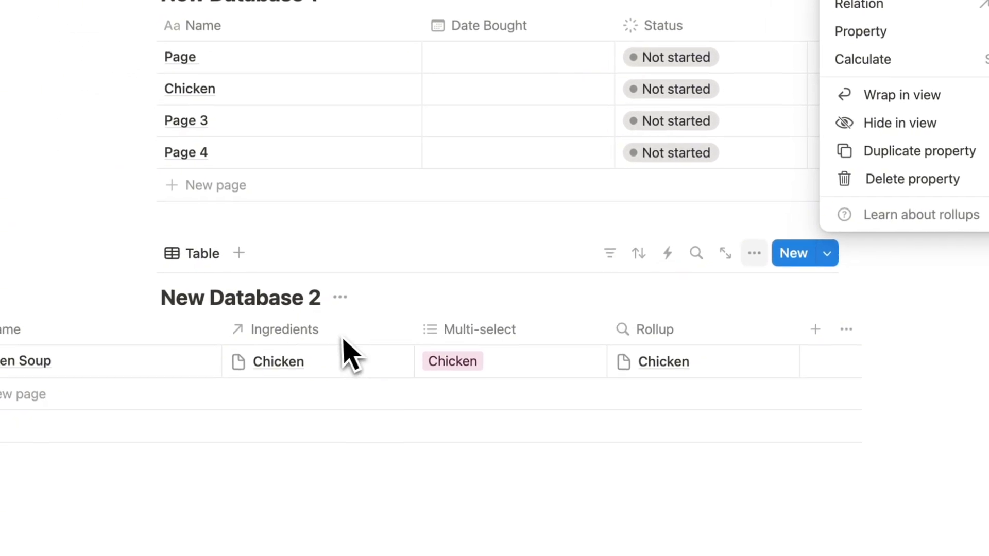
click(907, 134)
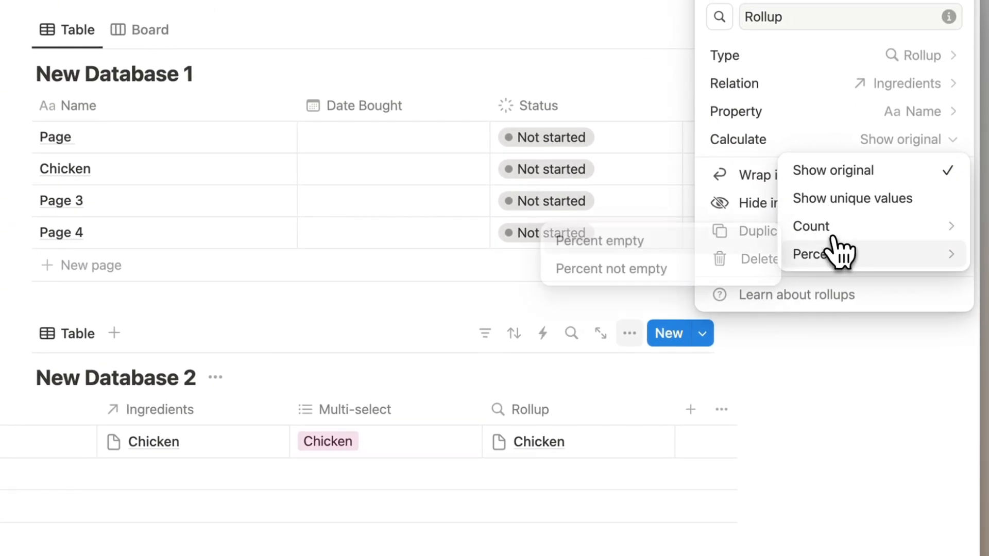
click(899, 221)
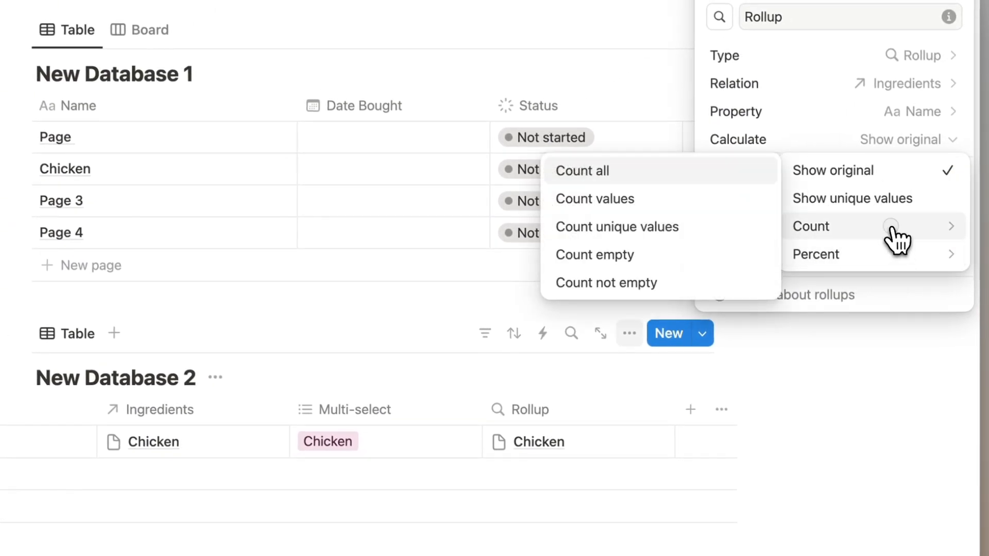
click(654, 178)
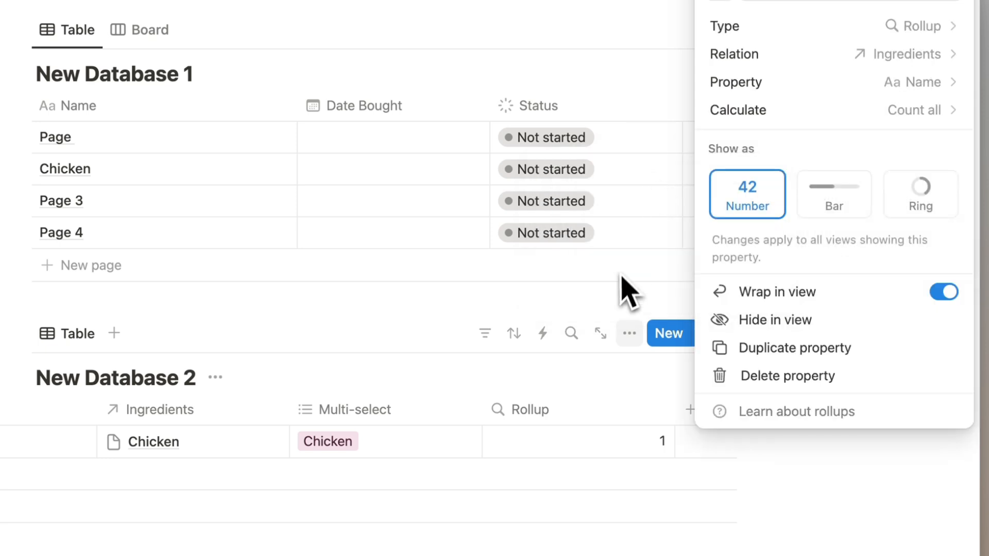
click(541, 419)
Step: Rename the rollup column to # of Ingredients
click(542, 421)
double_click(563, 89)
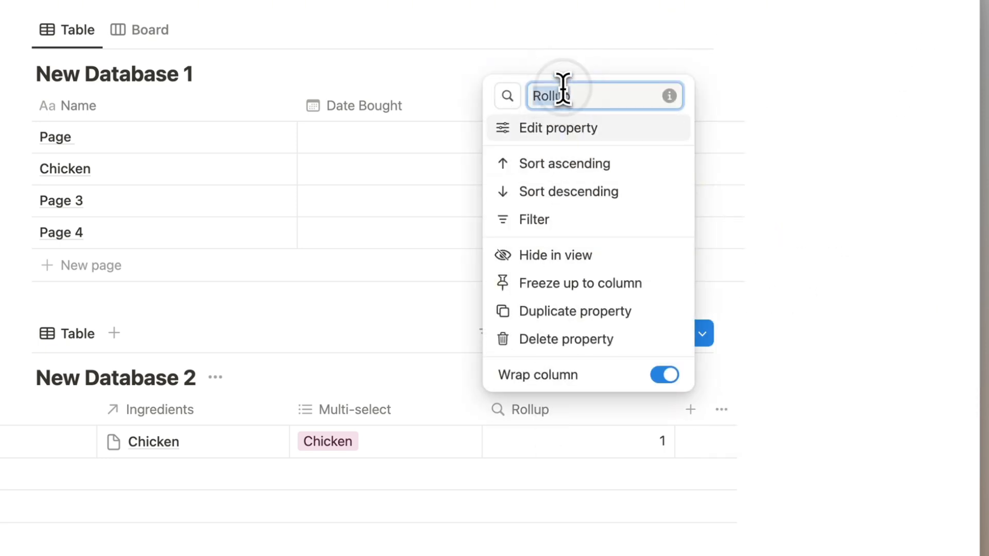
text(# of Ingredients)
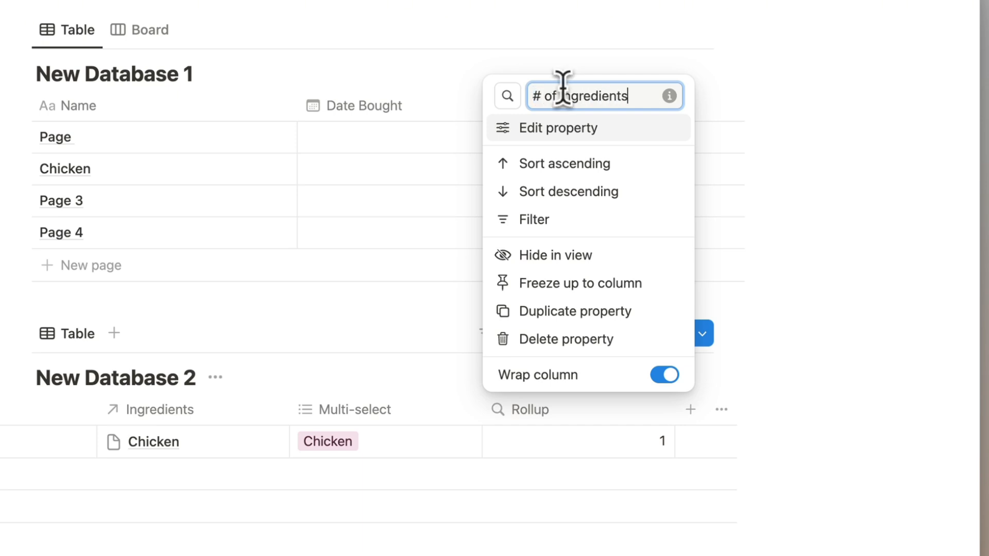
key(Return)
Step: Link Page as a second ingredient of Chicken Soup, bringing the count to 2
scroll(647, 170, down, 2)
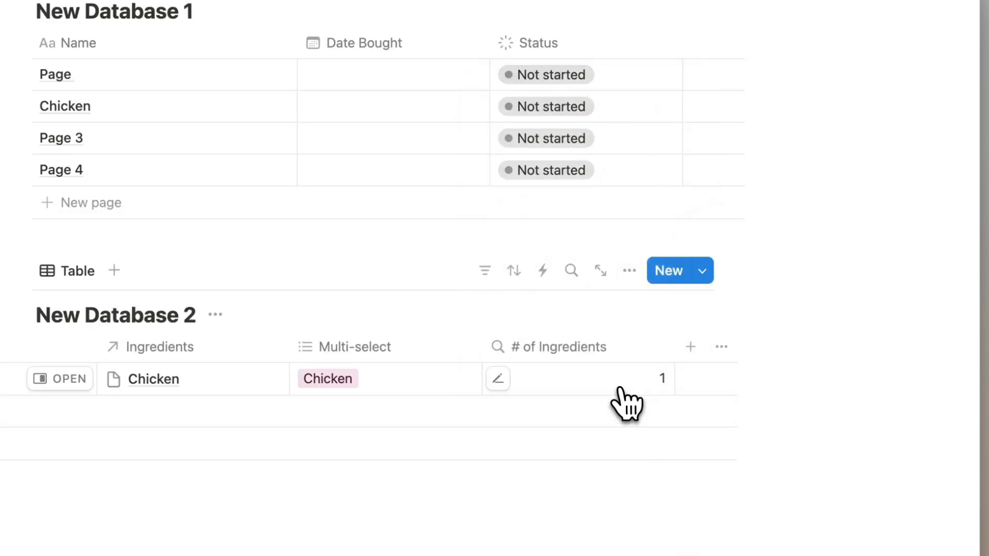
click(211, 384)
click(366, 379)
key(Escape)
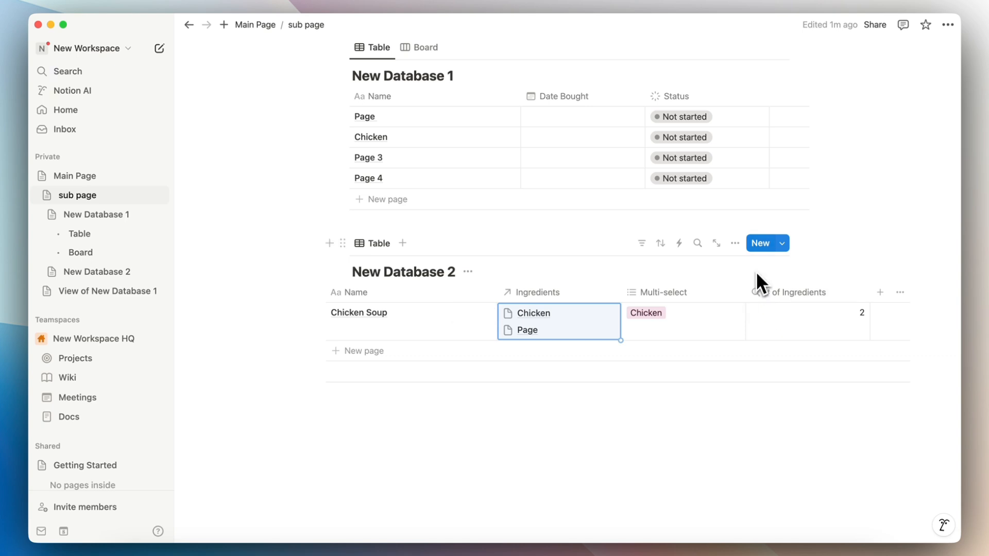
scroll(750, 274, up, 5)
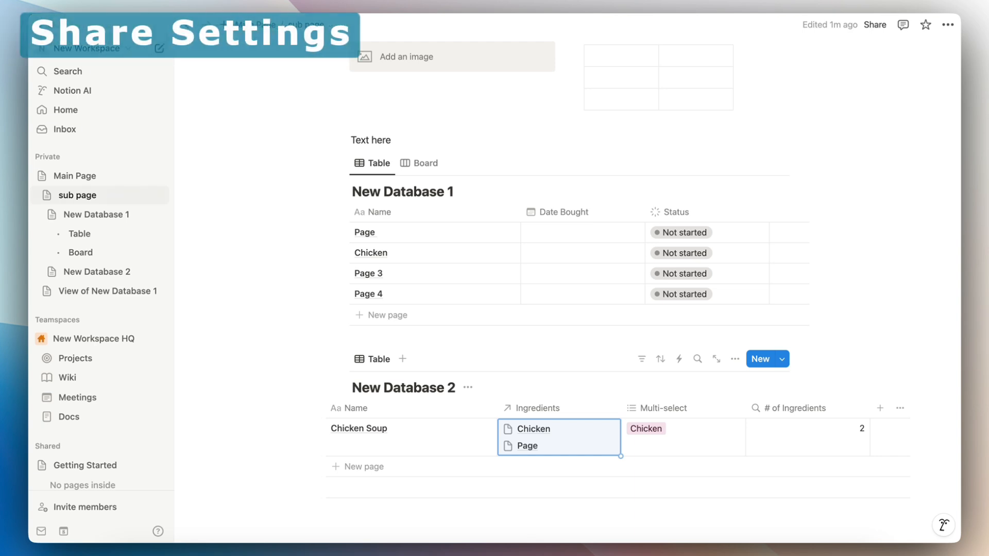
scroll(778, 129, up, 3)
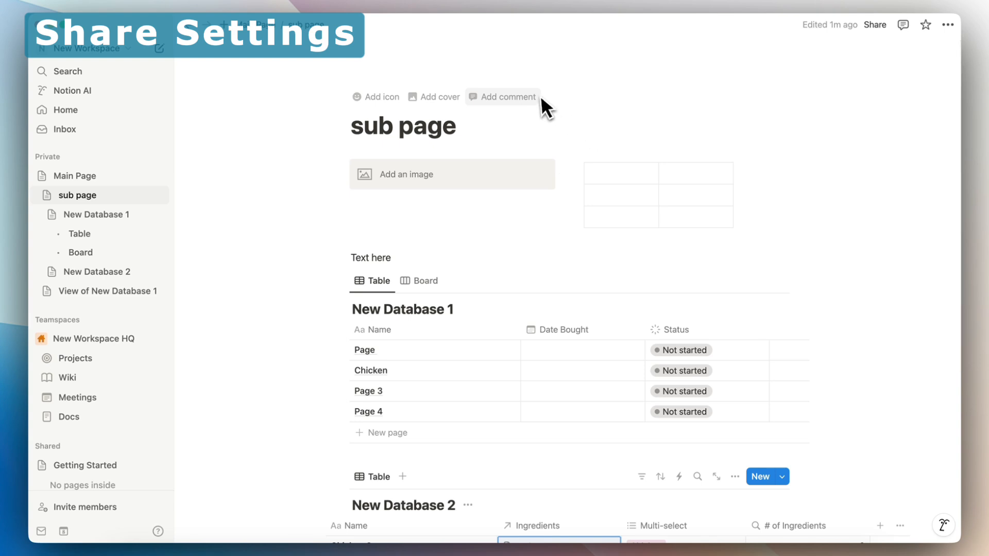
click(875, 24)
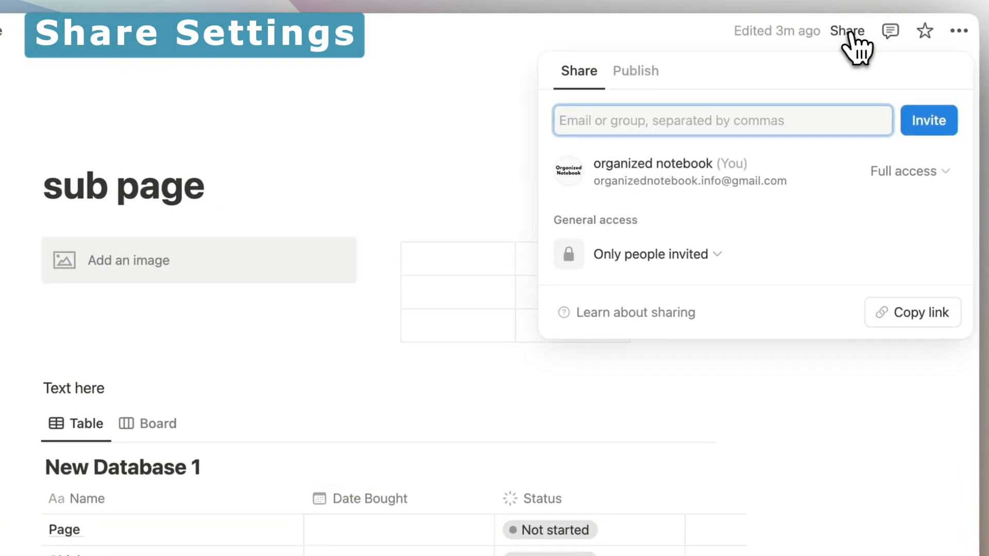
click(670, 116)
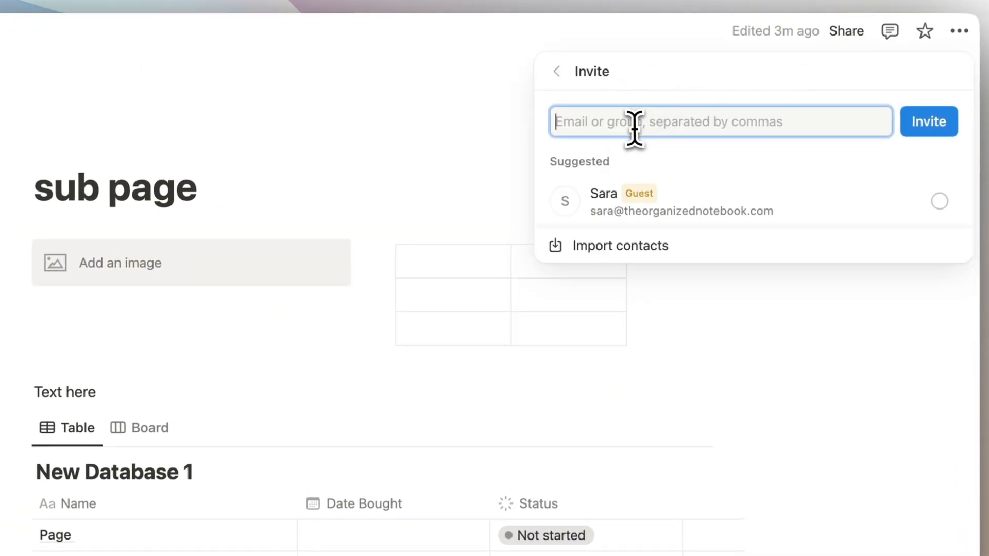
click(559, 72)
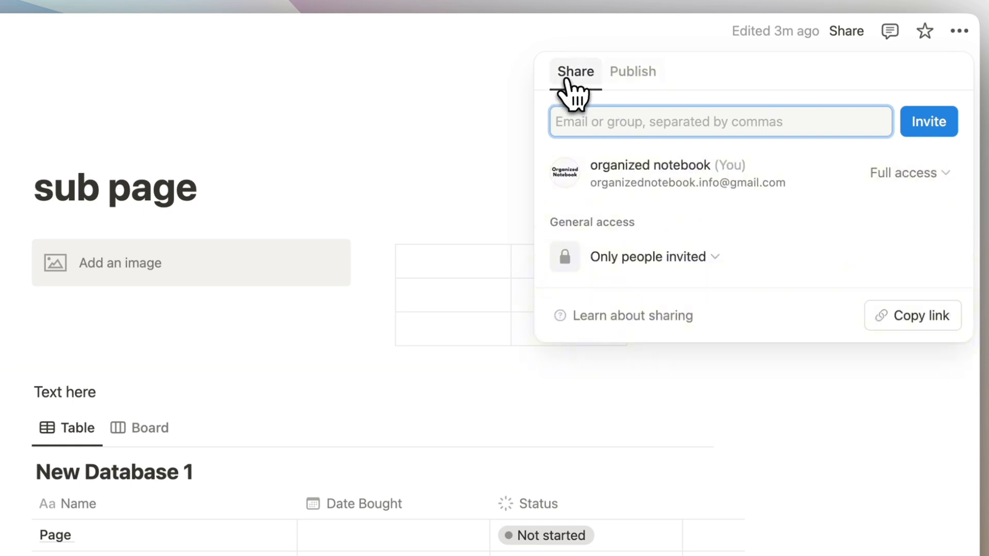
click(647, 83)
click(577, 71)
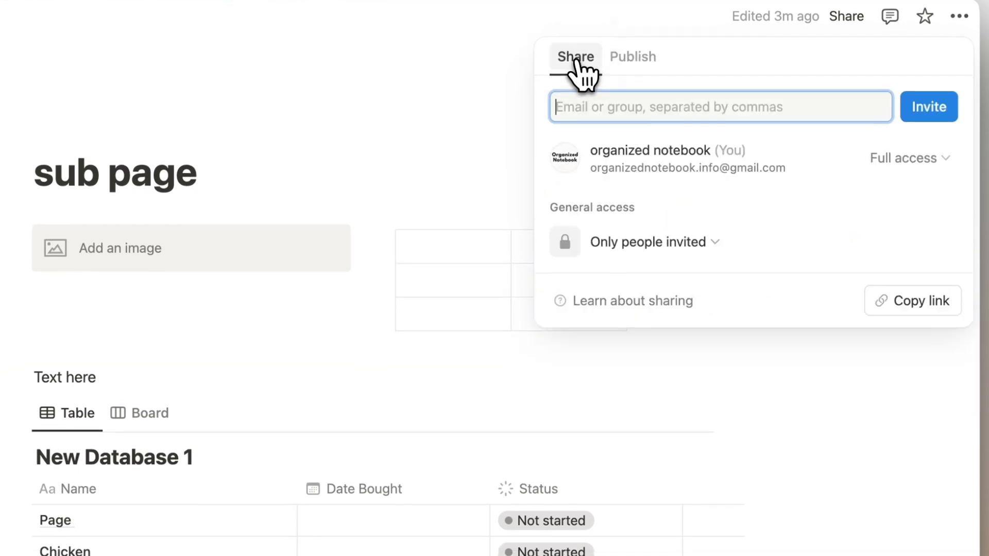
click(899, 161)
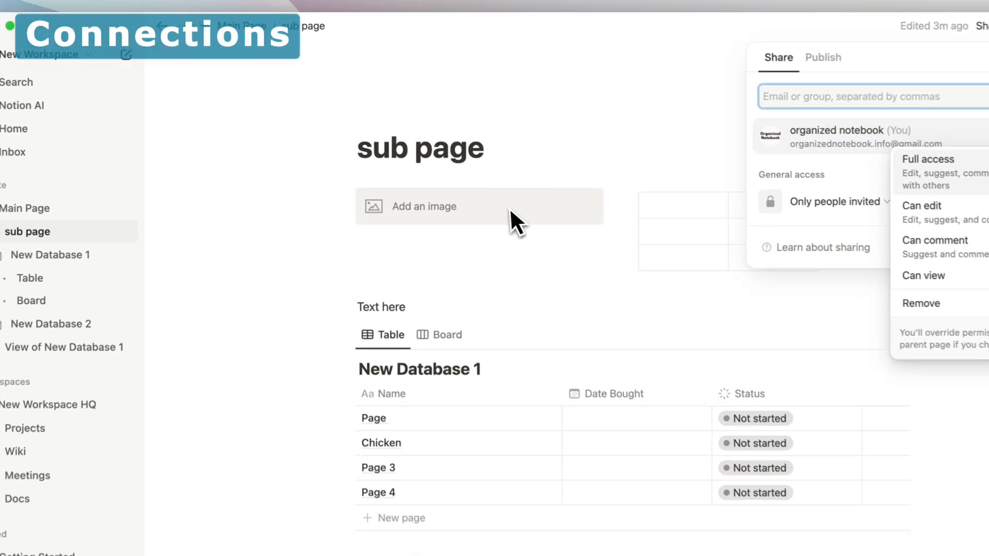
click(552, 209)
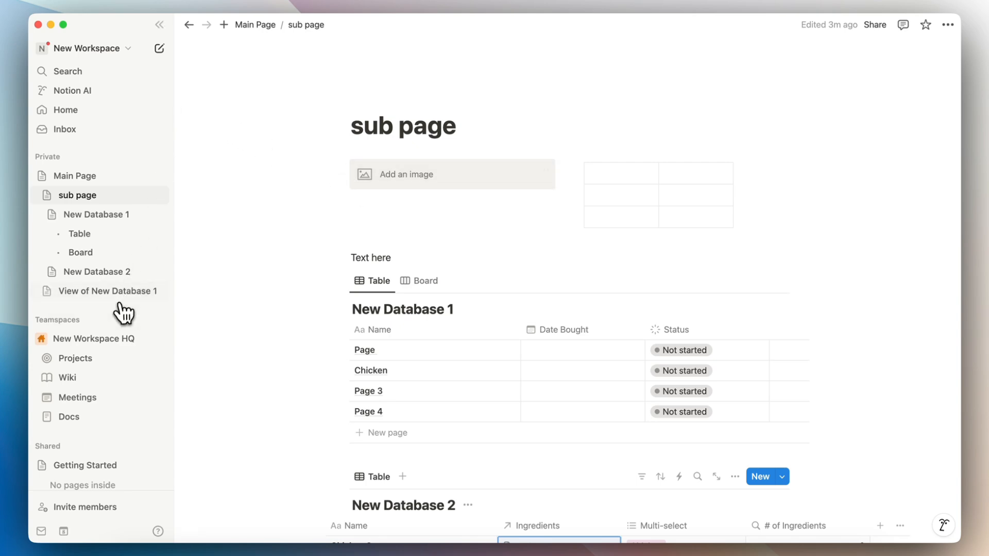
Step: Open workspace Settings, view Connections listing Google Drive and Slack, and launch the connections gallery
scroll(40, 475, down, 4)
click(80, 430)
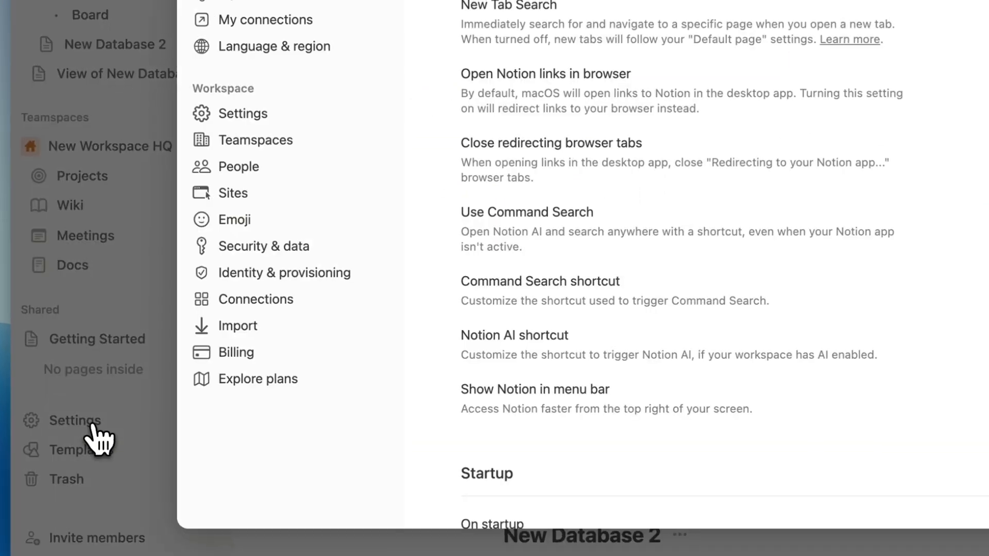
click(287, 303)
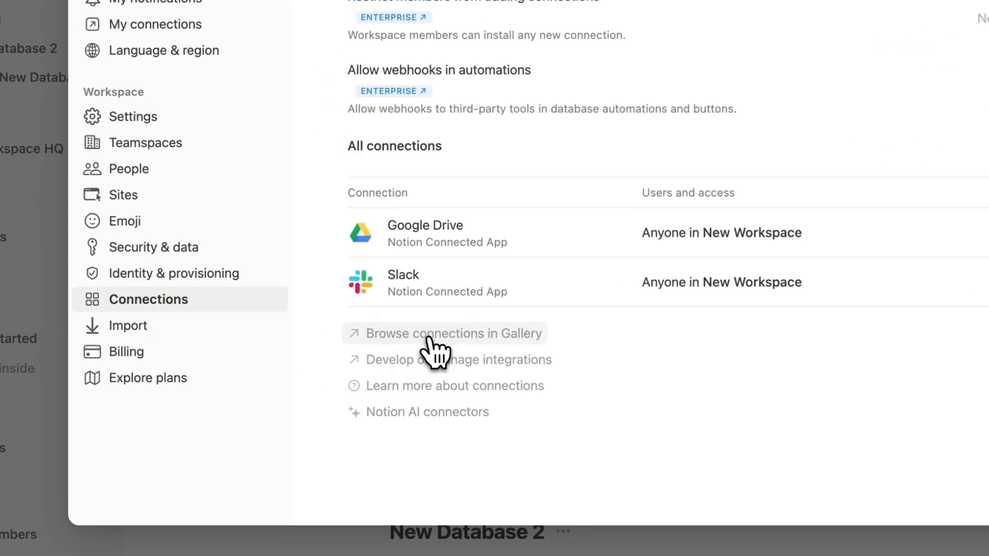
click(431, 336)
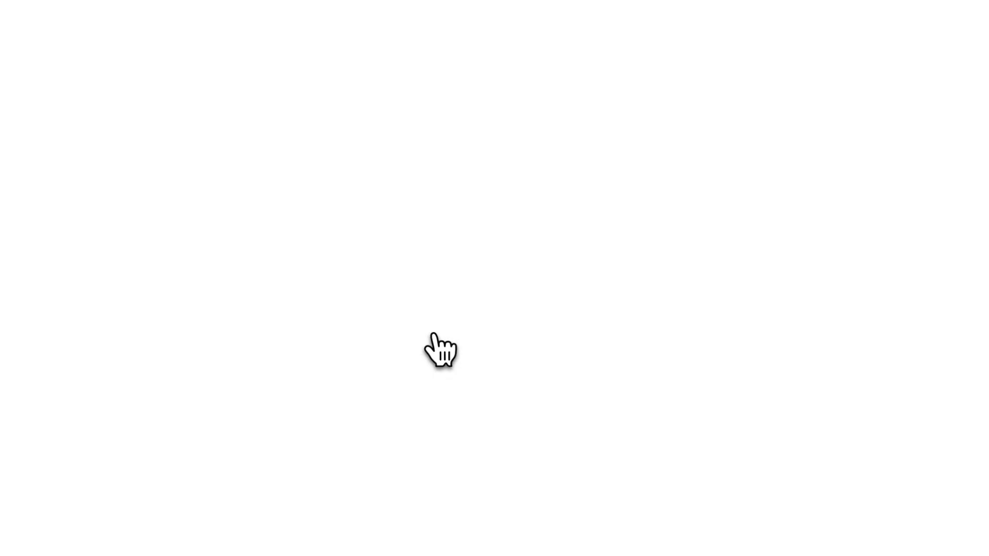
Step: Scroll through the featured security integrations in the Notion Integration Gallery
scroll(378, 355, down, 4)
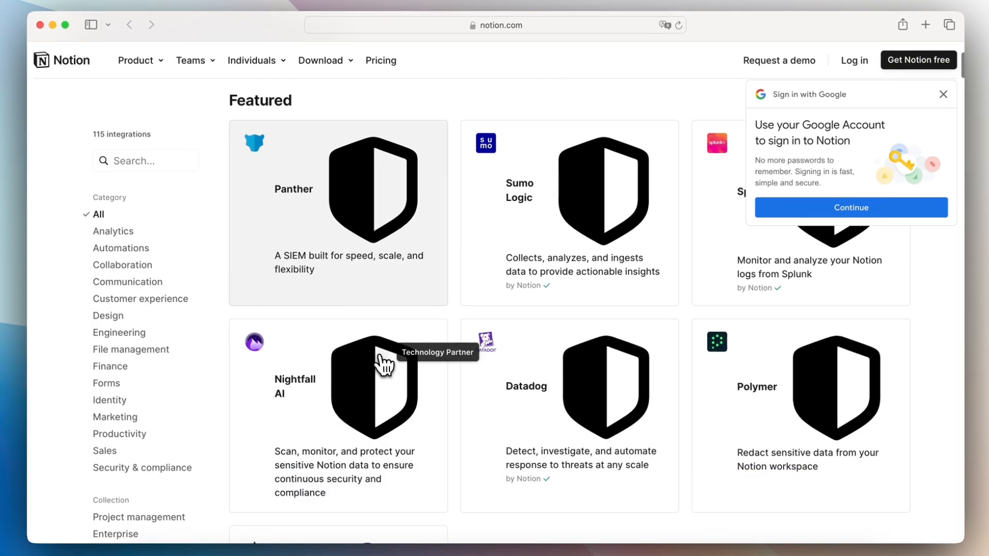
scroll(379, 355, up, 4)
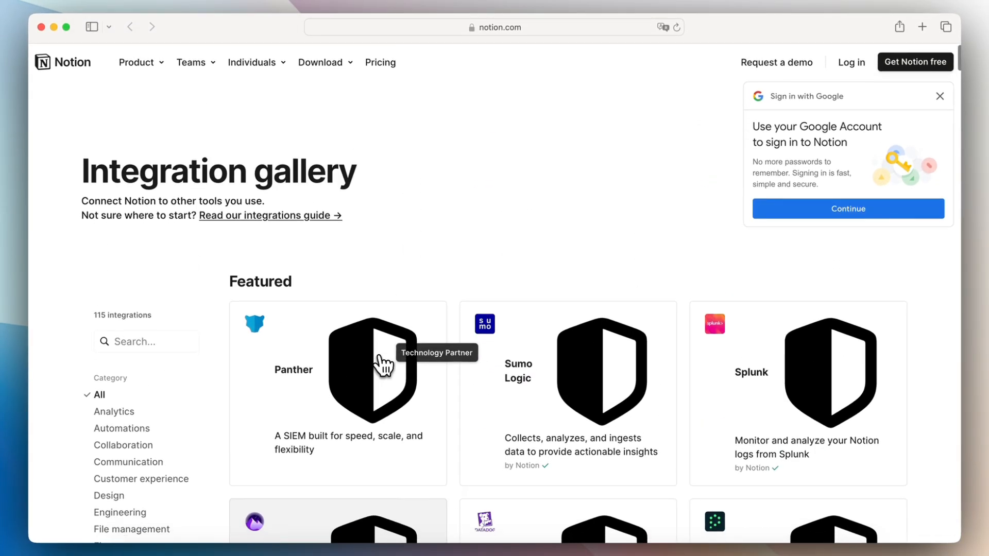
scroll(378, 355, down, 5)
scroll(384, 366, down, 1)
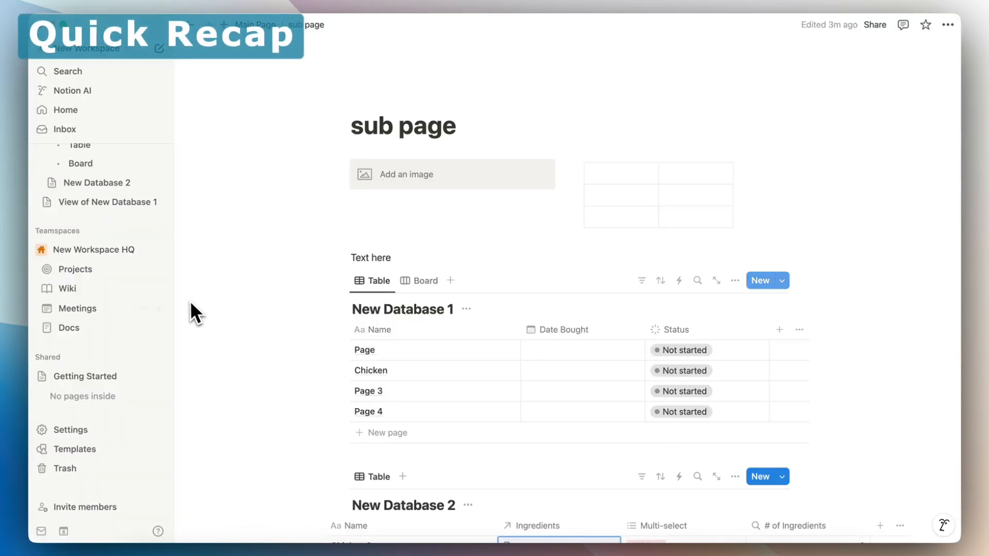
scroll(125, 304, up, 3)
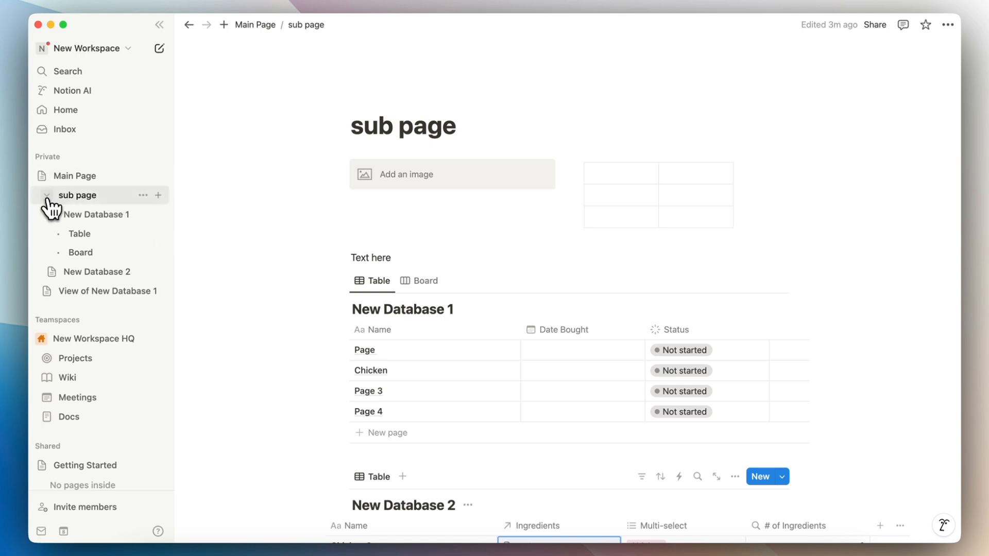
Step: From the Meetings page, show New Database 1 as a full page in its Board view
click(72, 397)
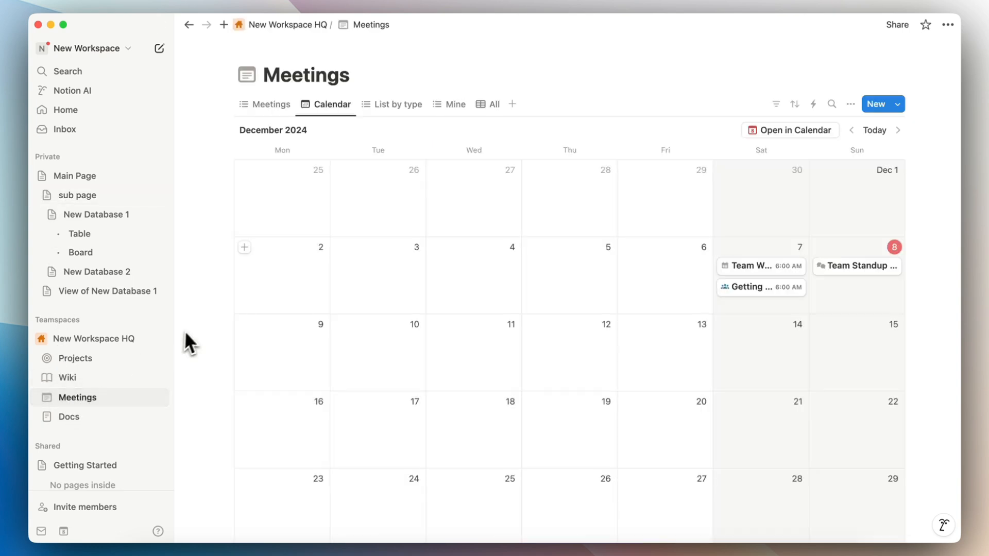
click(105, 235)
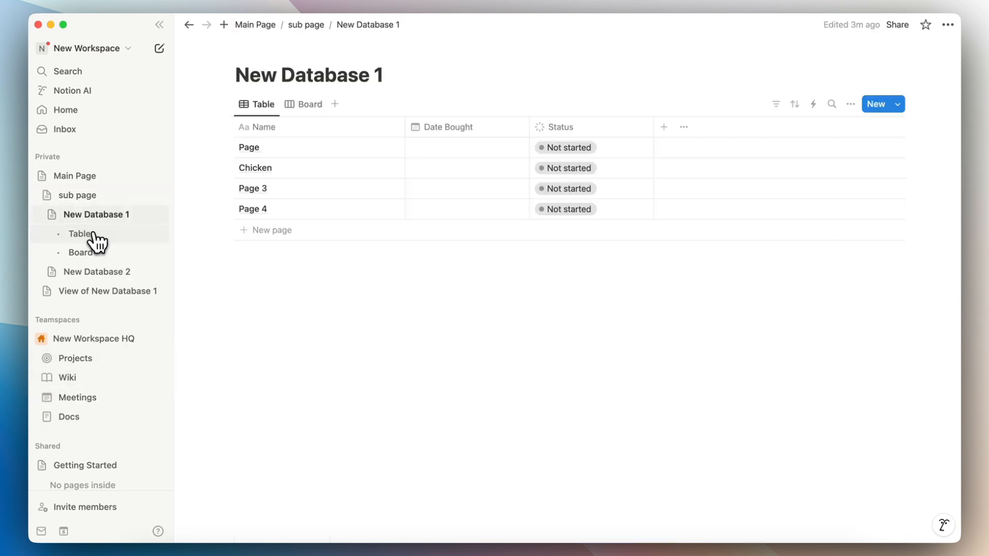
click(93, 249)
click(89, 236)
click(93, 253)
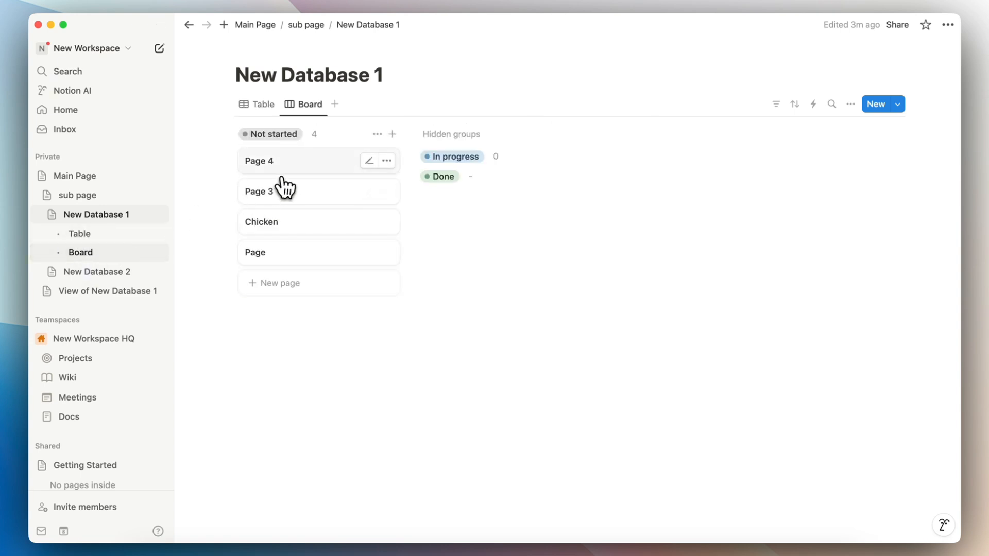
Step: Open Page 4 in a side peek and place the cursor in its empty body
click(304, 178)
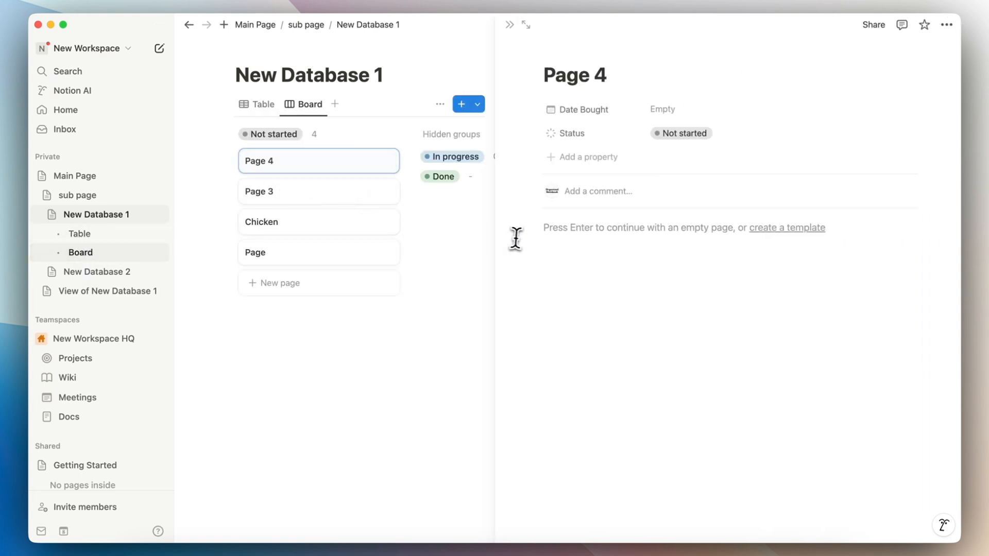
click(588, 233)
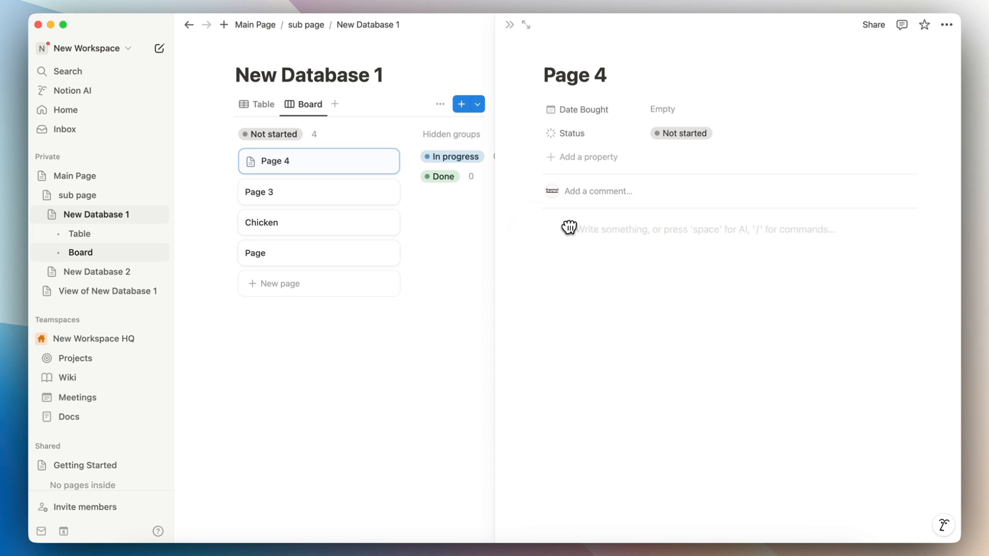
key(Escape)
click(560, 229)
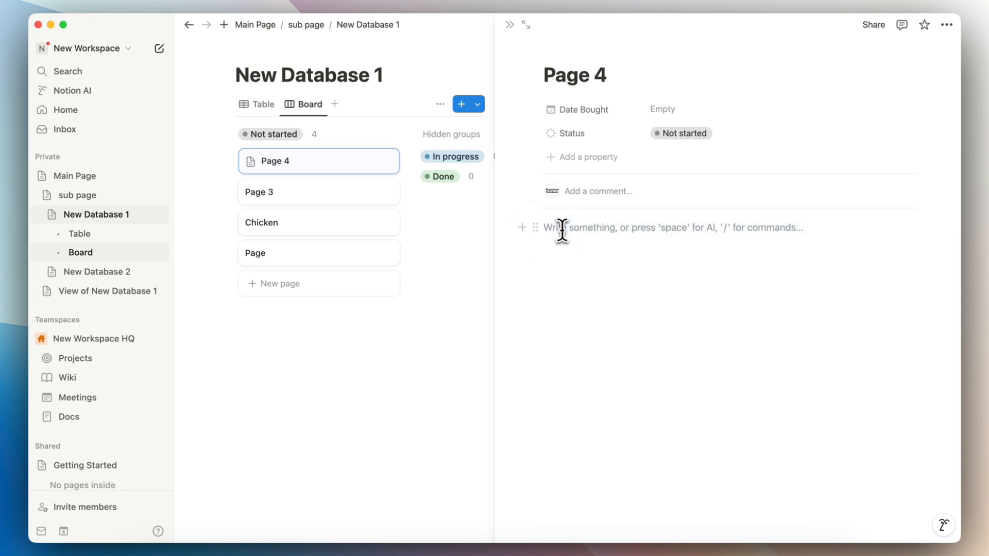